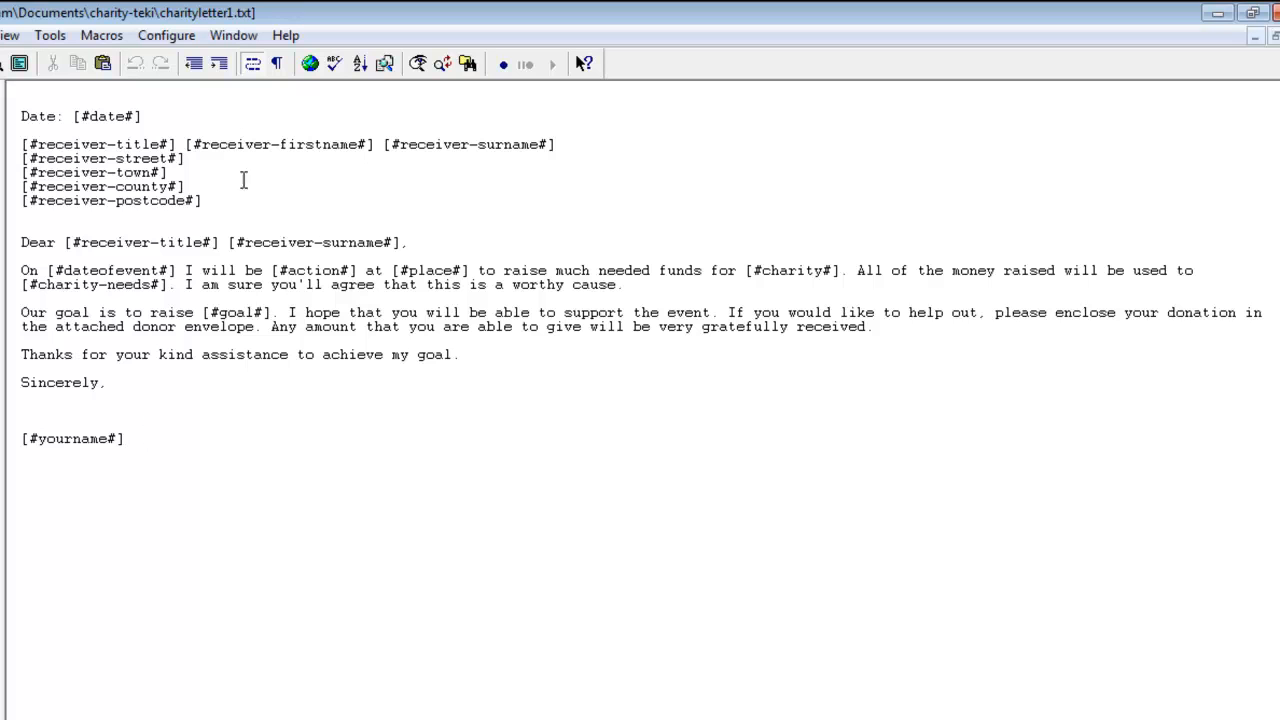
Review the placeholder fields throughout the charity letter's plain-text template, from the date line to the sender's name
{"action": "left_click_drag", "start_coordinate": [134, 438], "coordinate": [8, 100]}
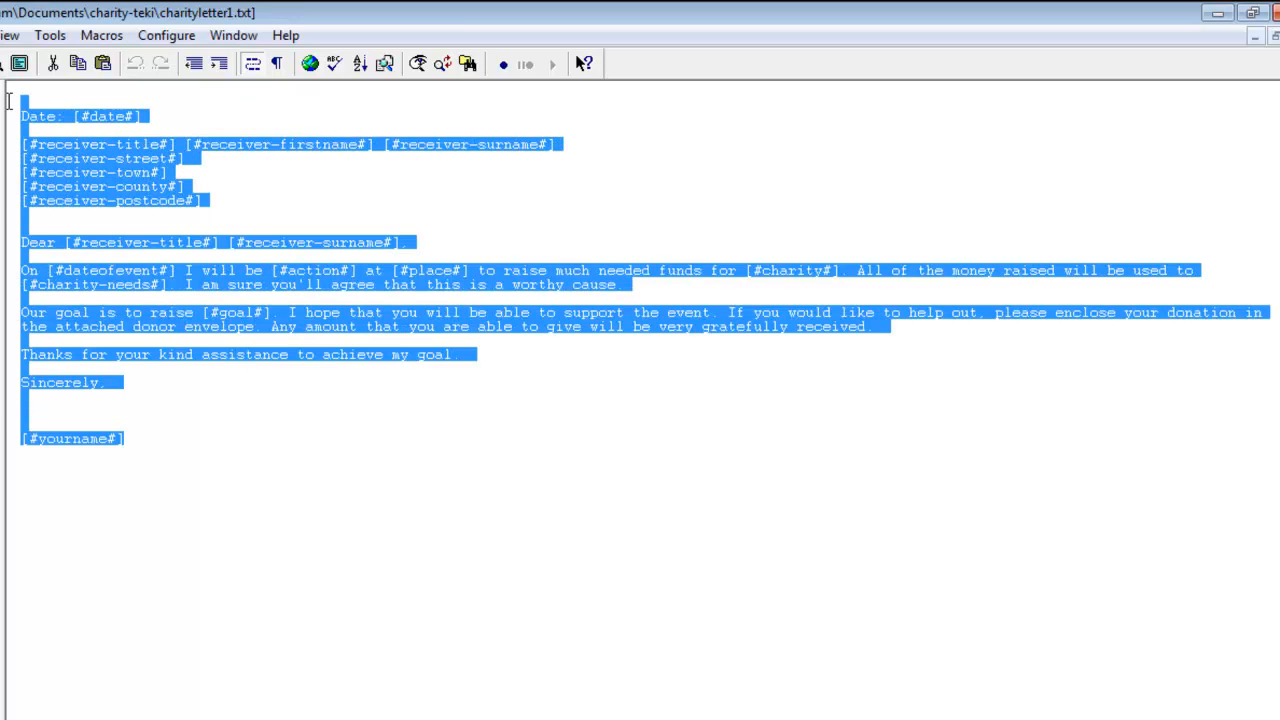
{"action": "left_click", "coordinate": [124, 440]}
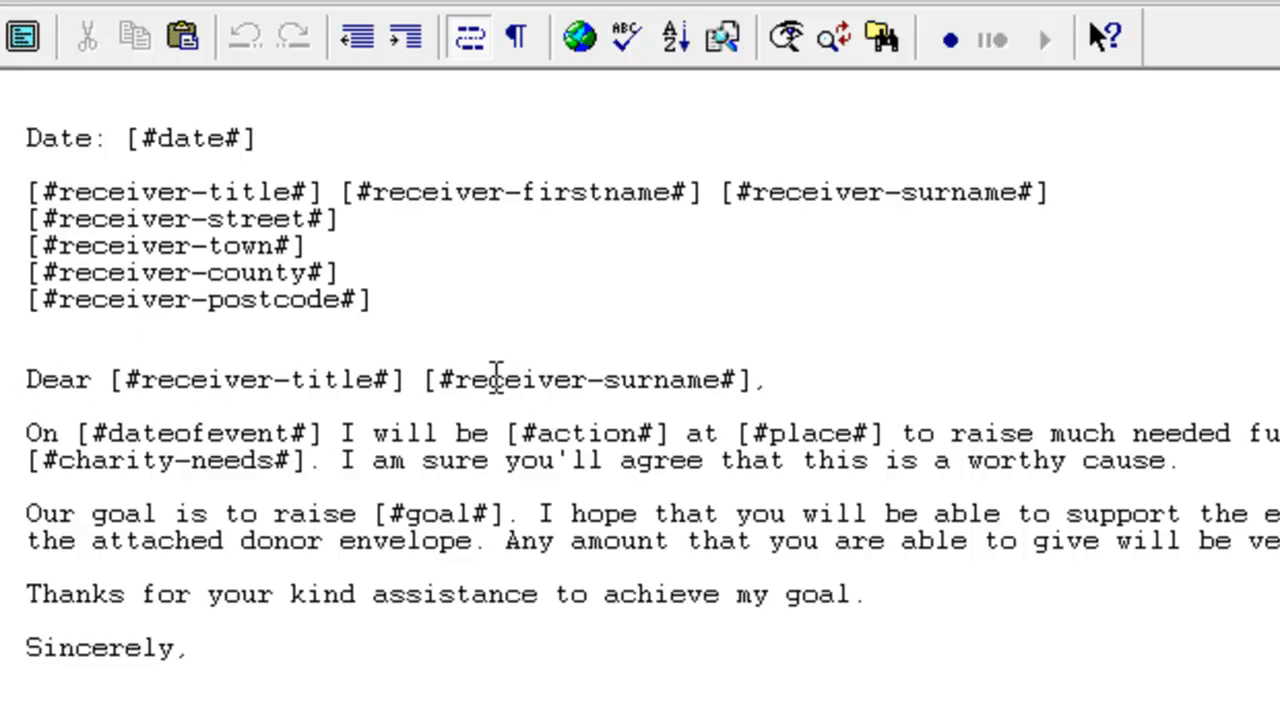
{"action": "left_click_drag", "start_coordinate": [78, 415], "coordinate": [168, 440]}
{"action": "left_click", "coordinate": [324, 425]}
{"action": "left_click_drag", "start_coordinate": [40, 702], "coordinate": [20, 128]}
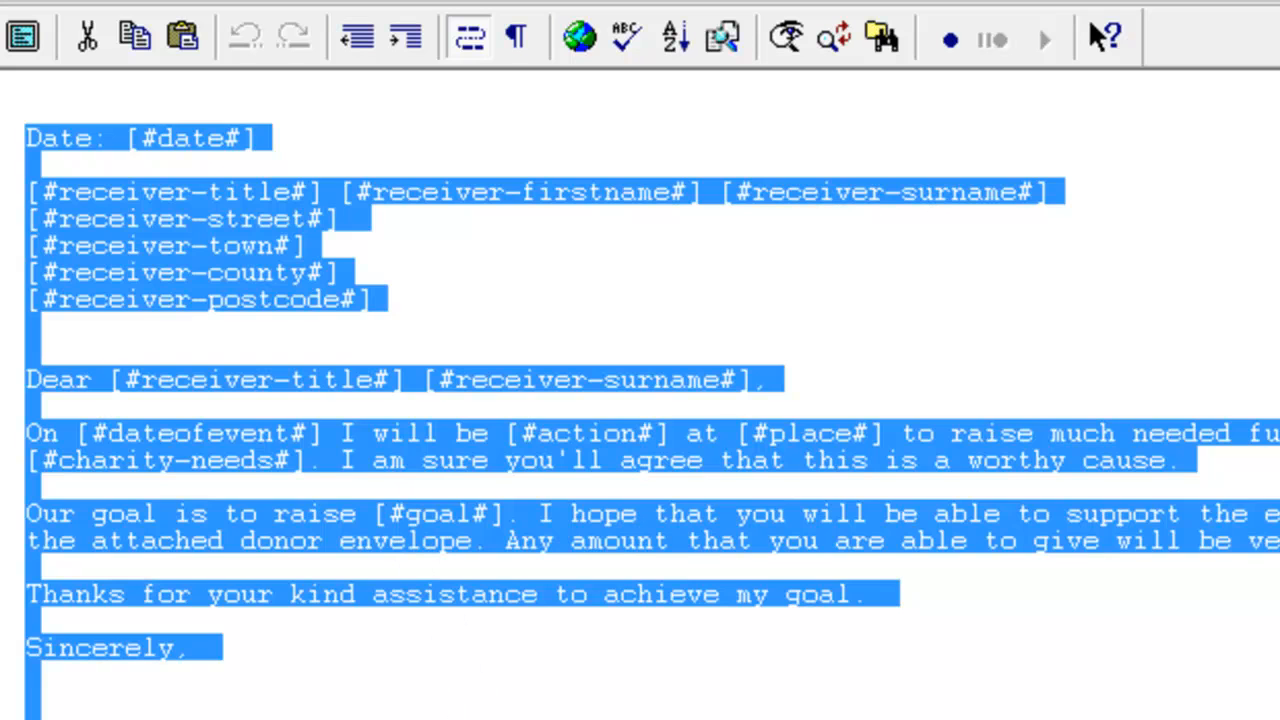
{"action": "left_click", "coordinate": [183, 651]}
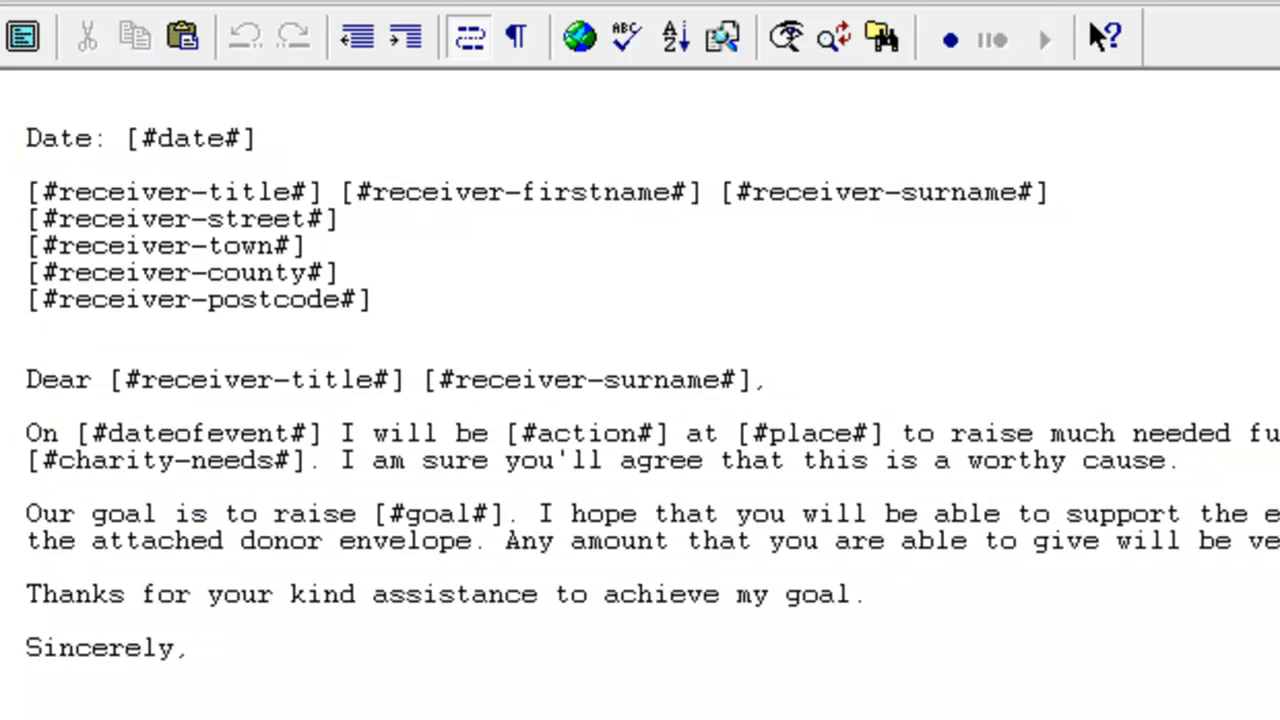
{"action": "left_click_drag", "start_coordinate": [40, 705], "coordinate": [4, 150]}
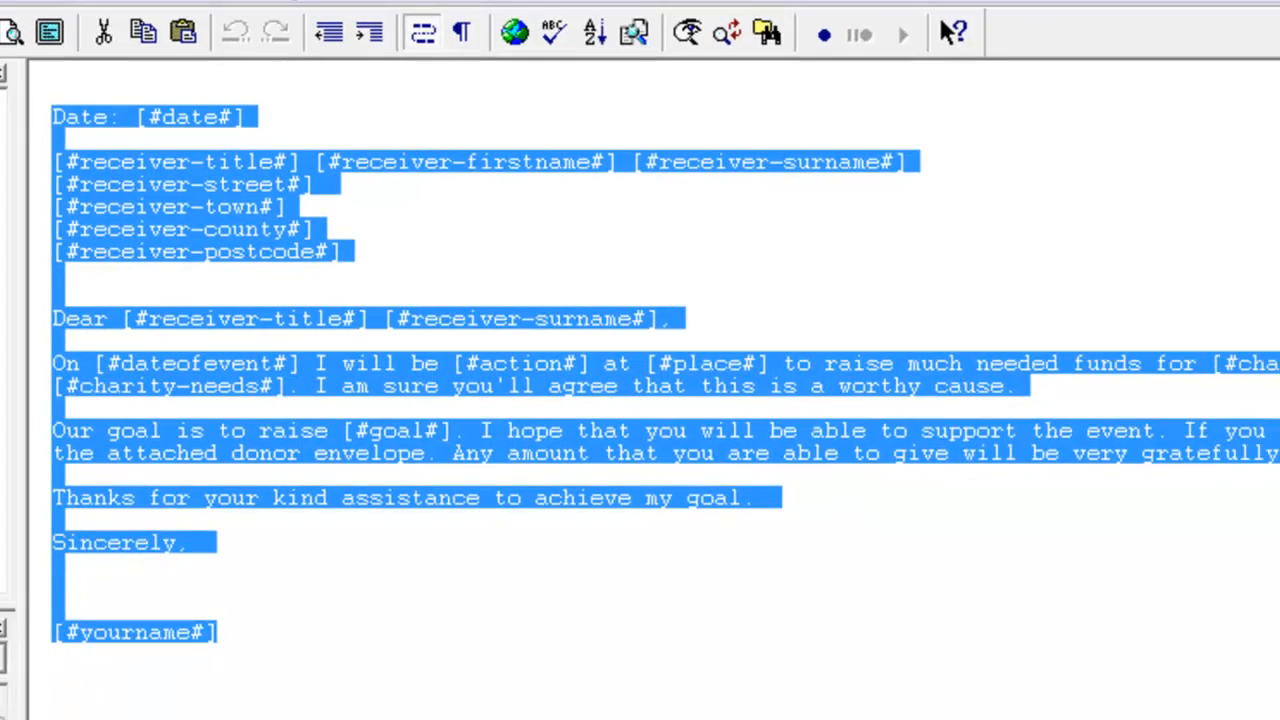
Switch to charityletter.html in OpenOffice.org Writer, maximize its window and look through the formatted letter
{"action": "left_click", "coordinate": [497, 710]}
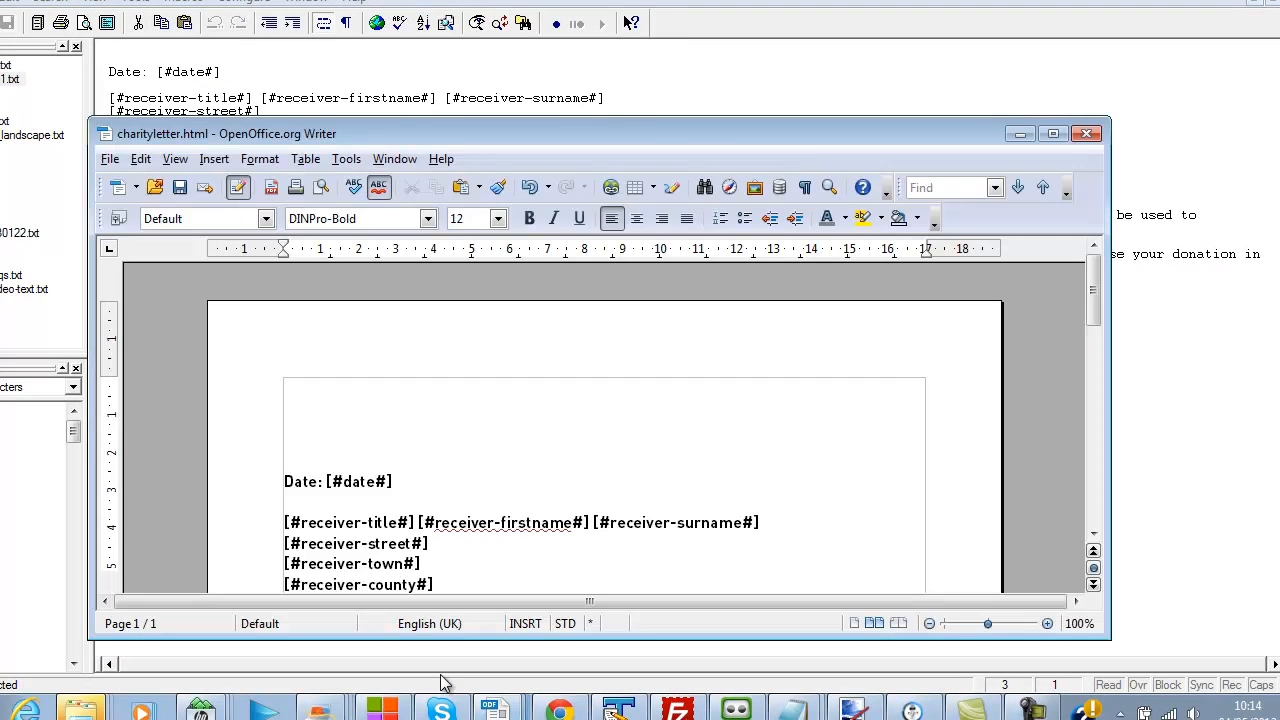
{"action": "left_click_drag", "start_coordinate": [757, 134], "coordinate": [730, 36]}
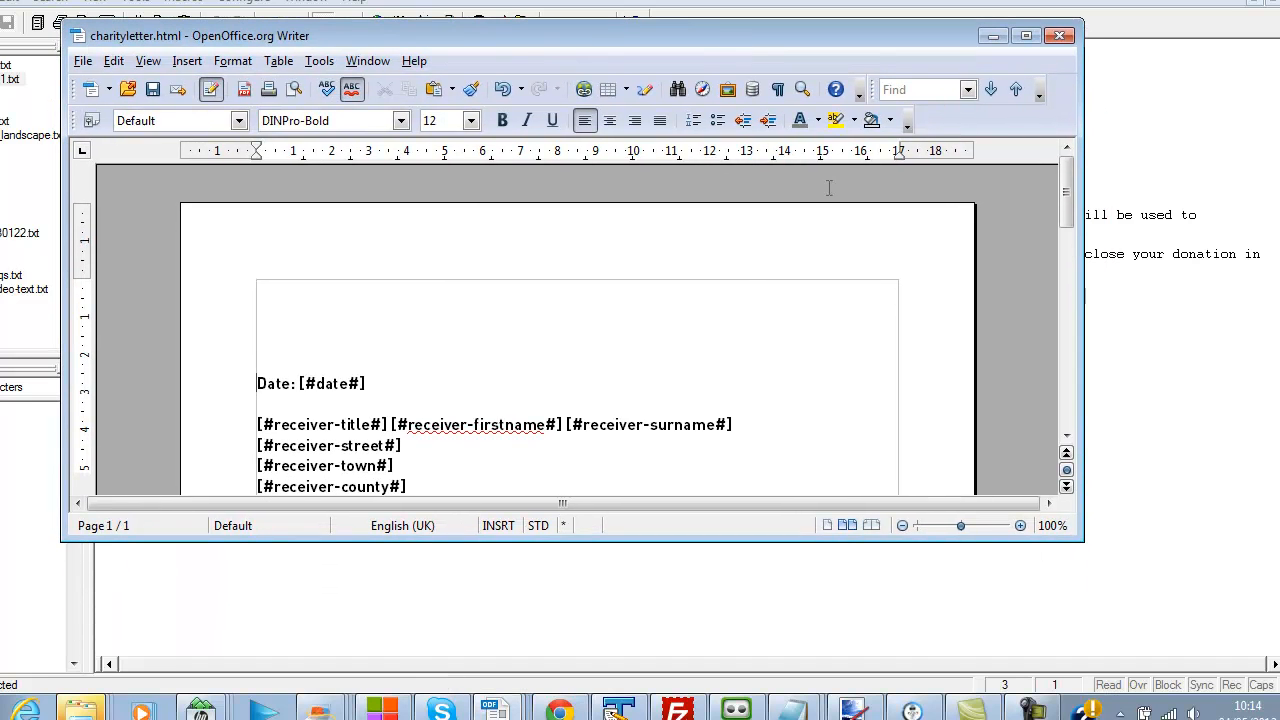
{"action": "left_click", "coordinate": [1025, 37]}
{"action": "left_click", "coordinate": [443, 452]}
{"action": "scroll", "coordinate": [1005, 343], "scroll_direction": "down", "scroll_amount": 5}
{"action": "scroll", "coordinate": [1005, 343], "scroll_direction": "up", "scroll_amount": 3}
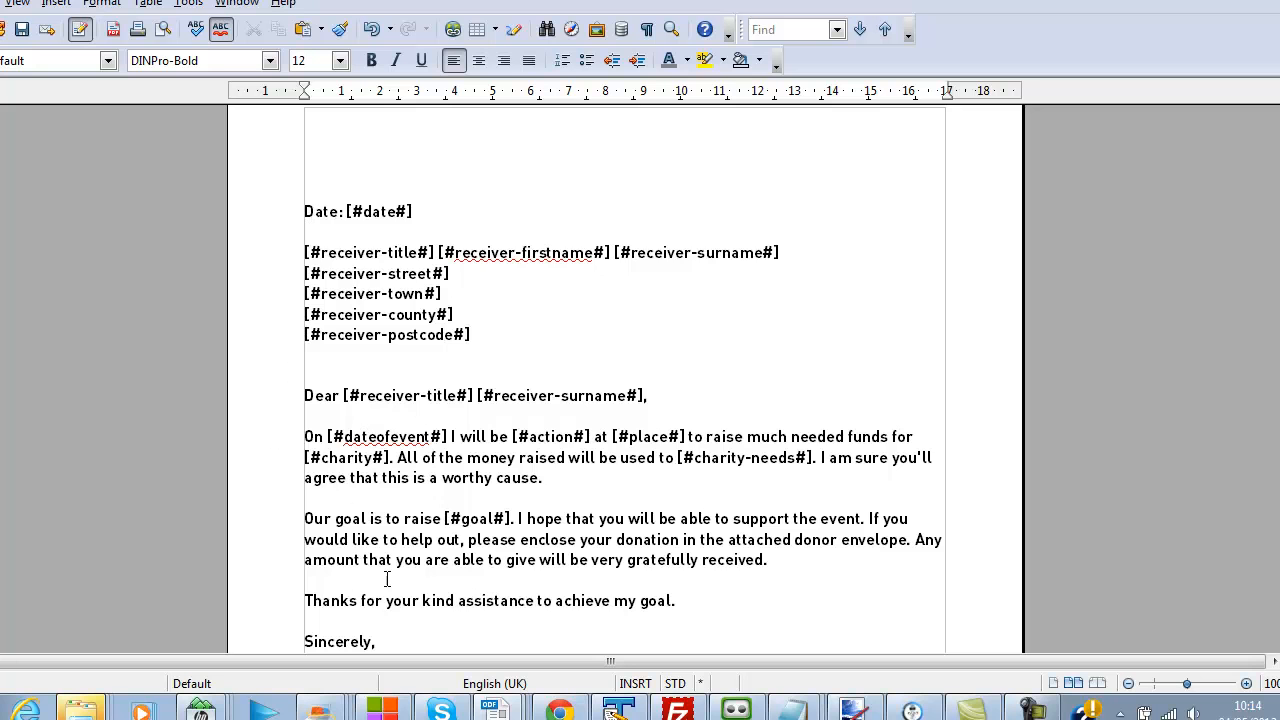
{"action": "scroll", "coordinate": [422, 559], "scroll_direction": "down", "scroll_amount": 2}
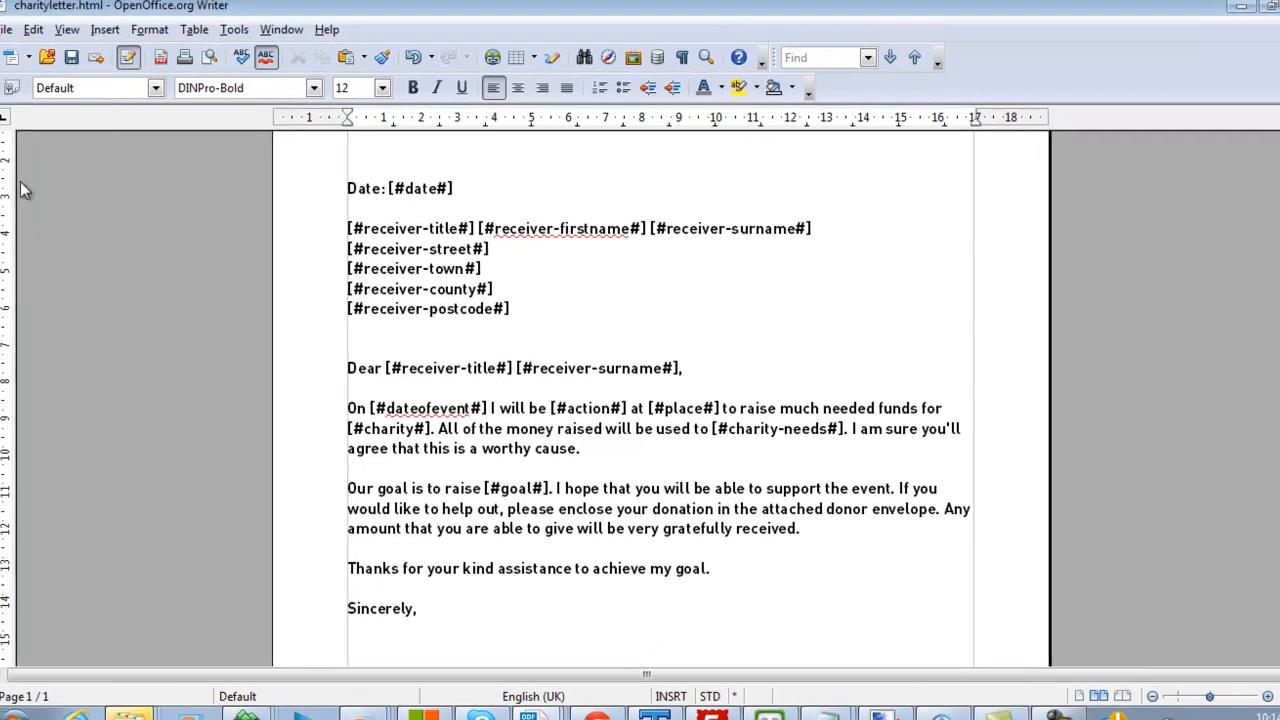
Save the letter as an HTML document named charityletter in the charity-teki folder, replacing the existing file
{"action": "left_click", "coordinate": [15, 37]}
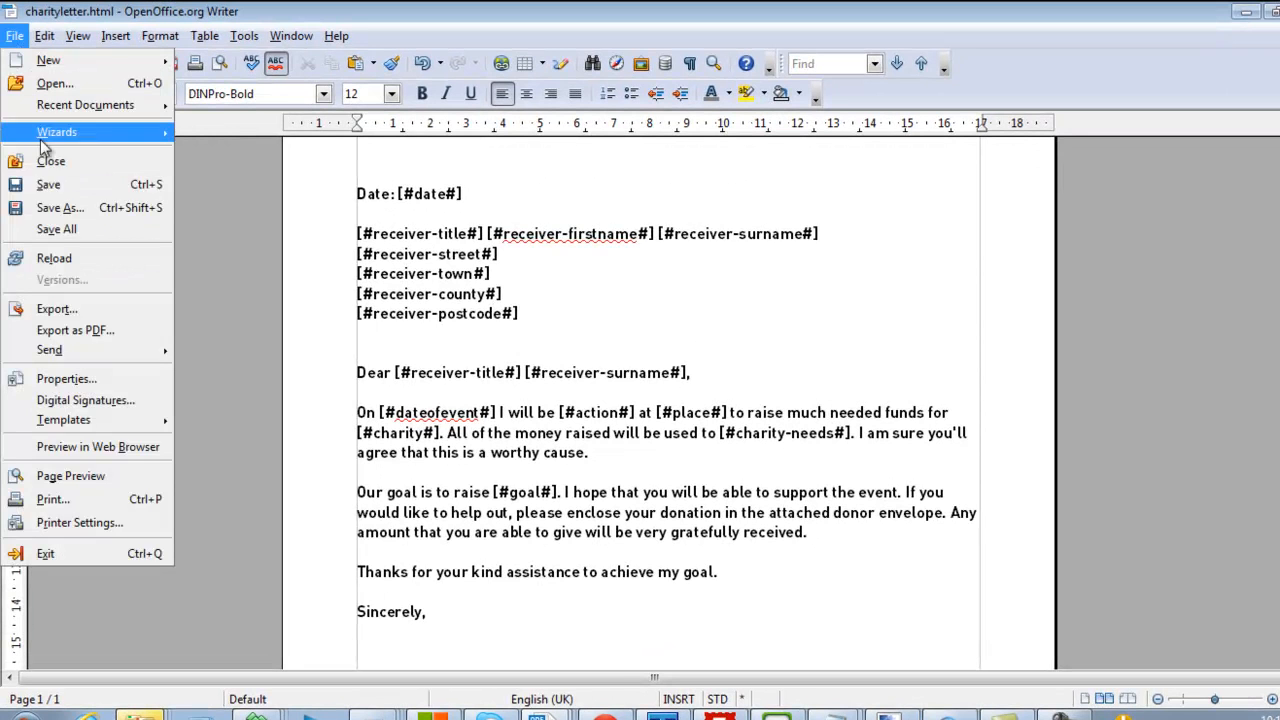
{"action": "left_click", "coordinate": [448, 479]}
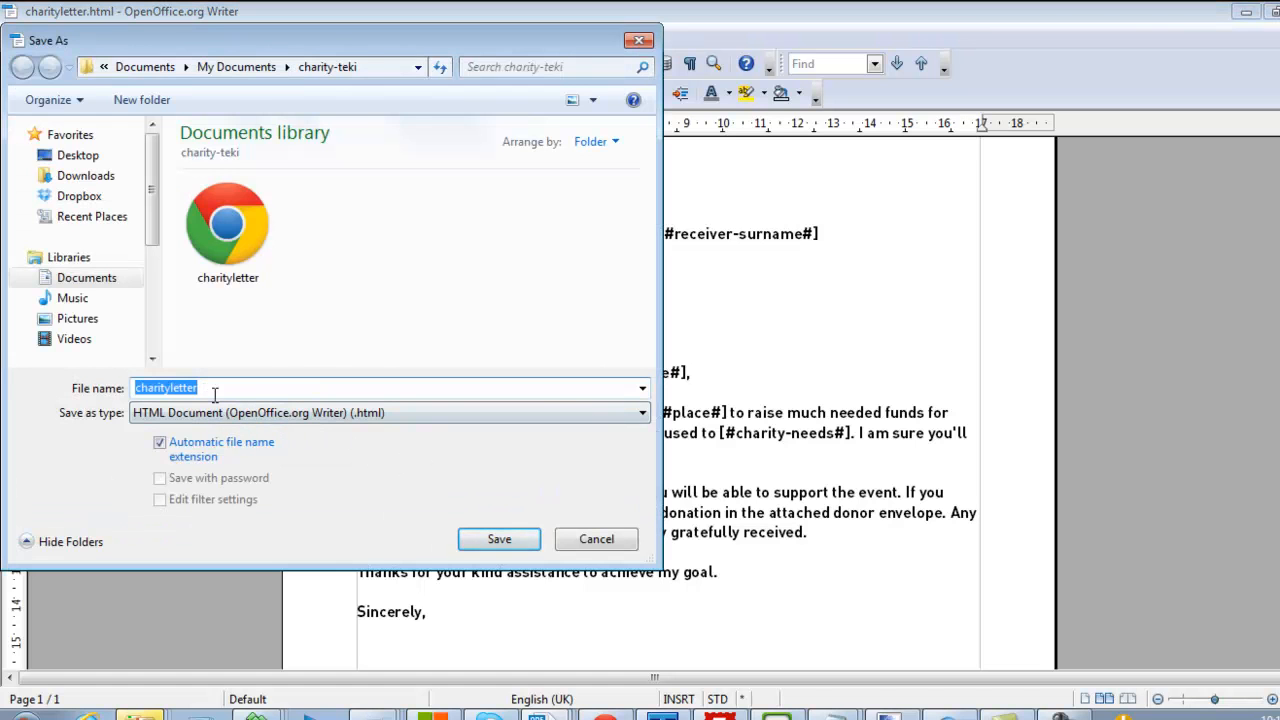
{"action": "left_click", "coordinate": [643, 414]}
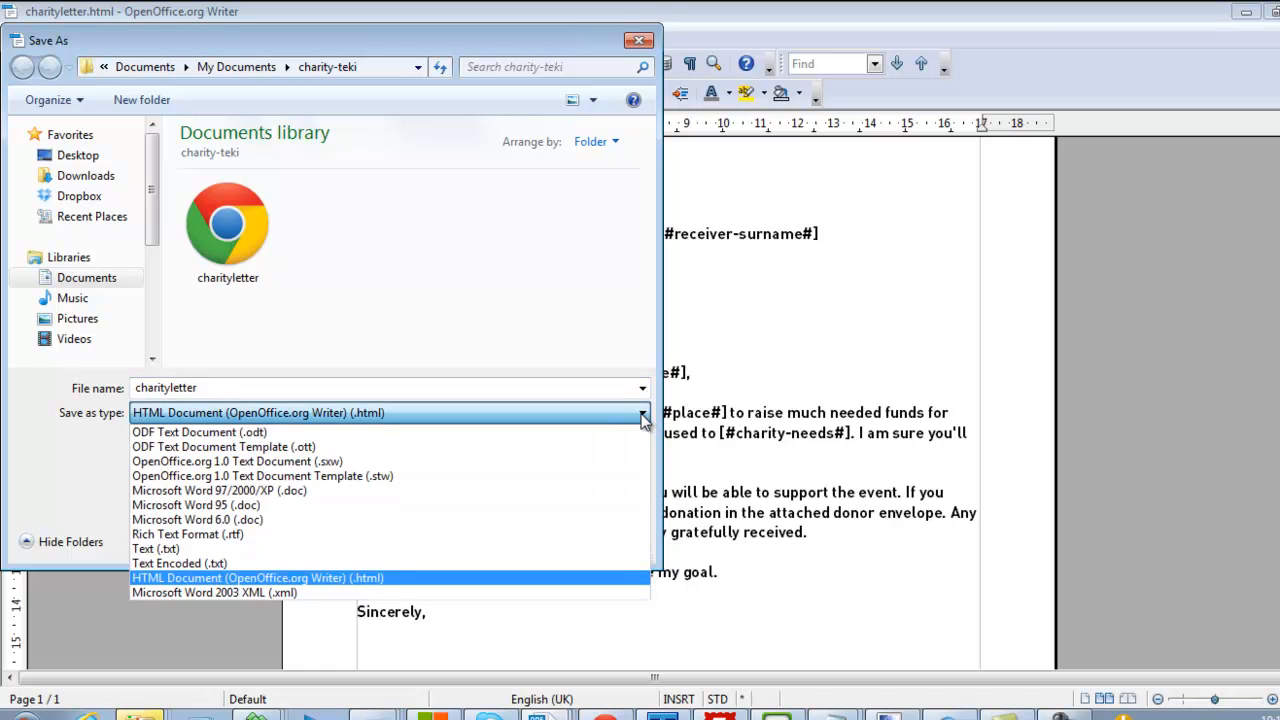
{"action": "left_click", "coordinate": [480, 578]}
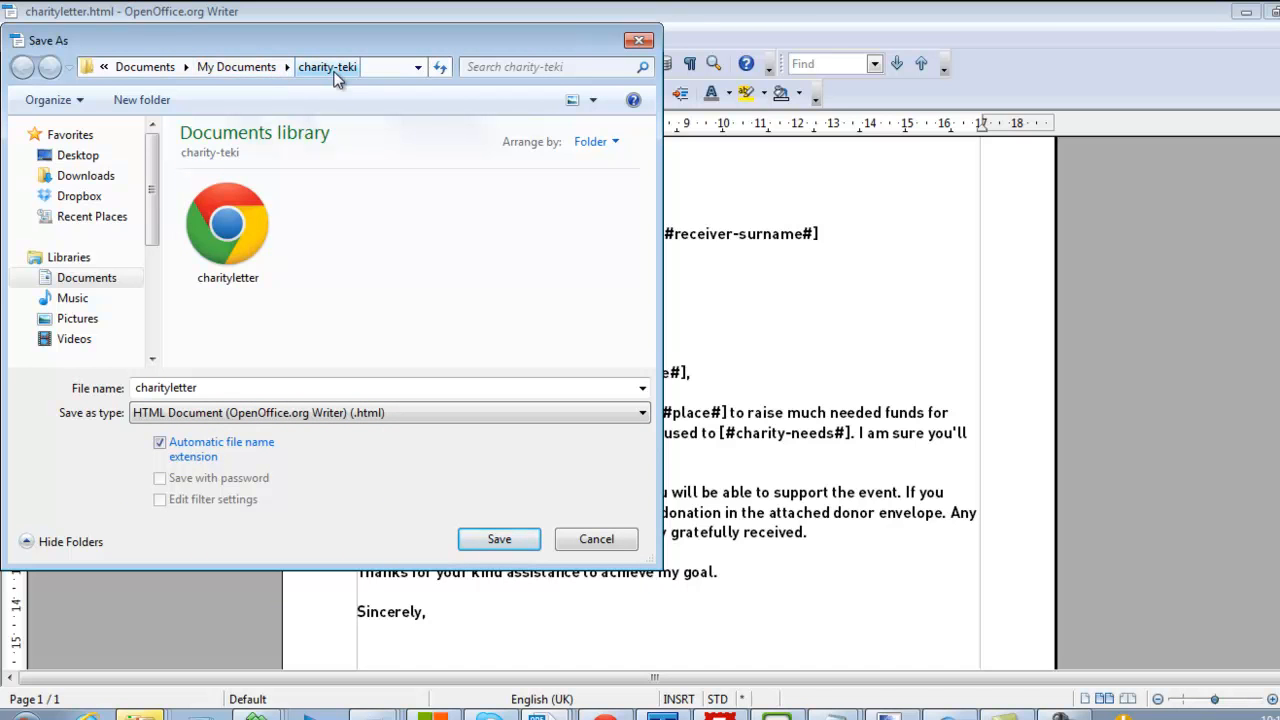
{"action": "left_click", "coordinate": [500, 541]}
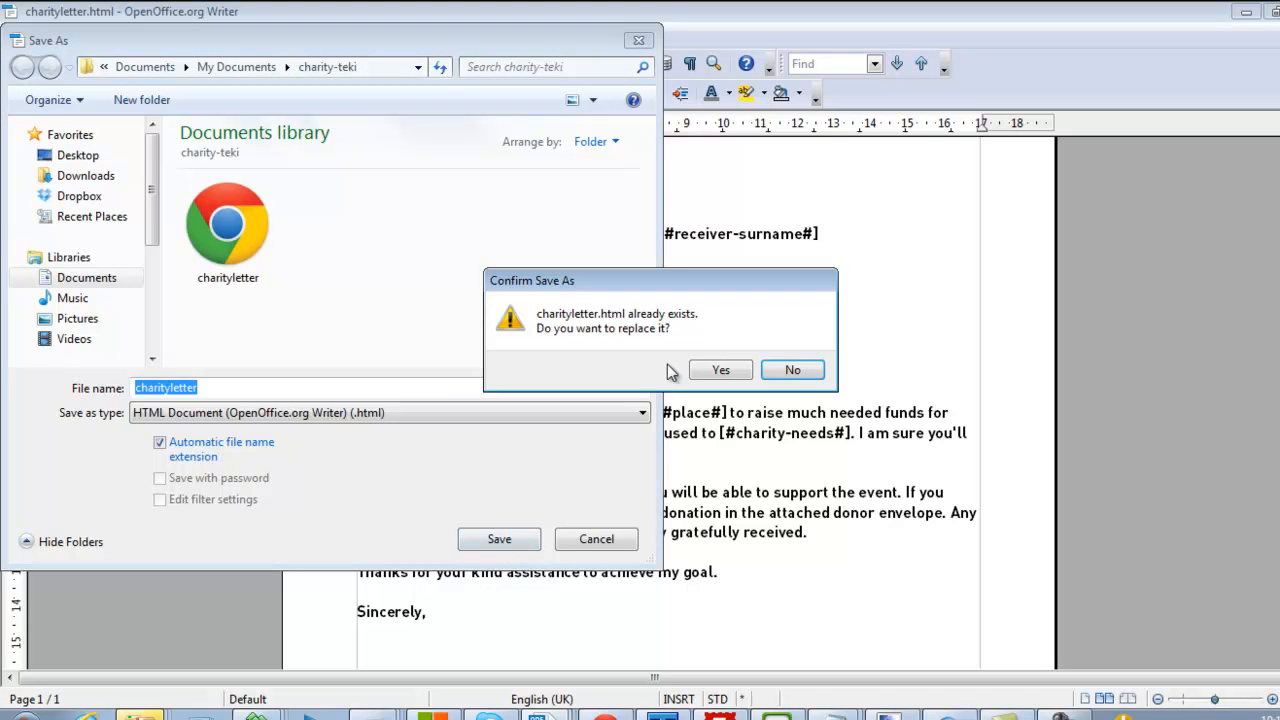
{"action": "left_click", "coordinate": [727, 378]}
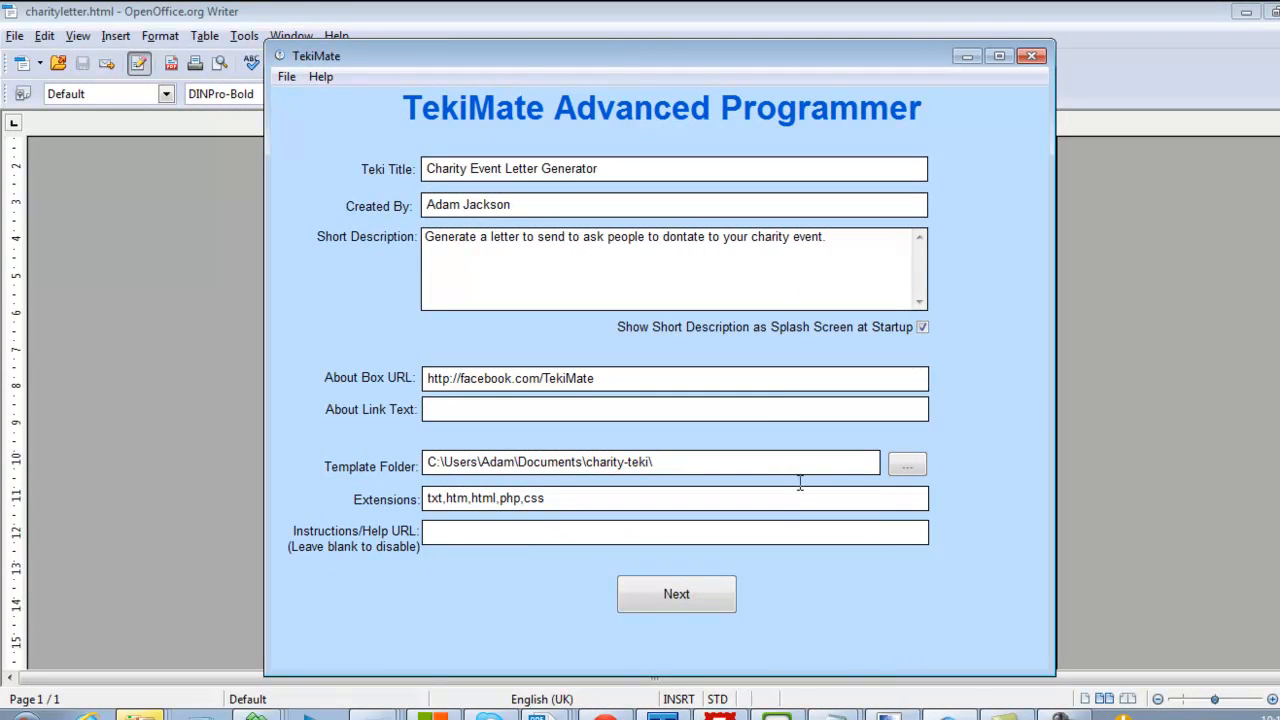
Review the Teki's title, creator and short description entries
{"action": "left_click", "coordinate": [622, 169]}
{"action": "left_click_drag", "start_coordinate": [622, 169], "coordinate": [434, 199]}
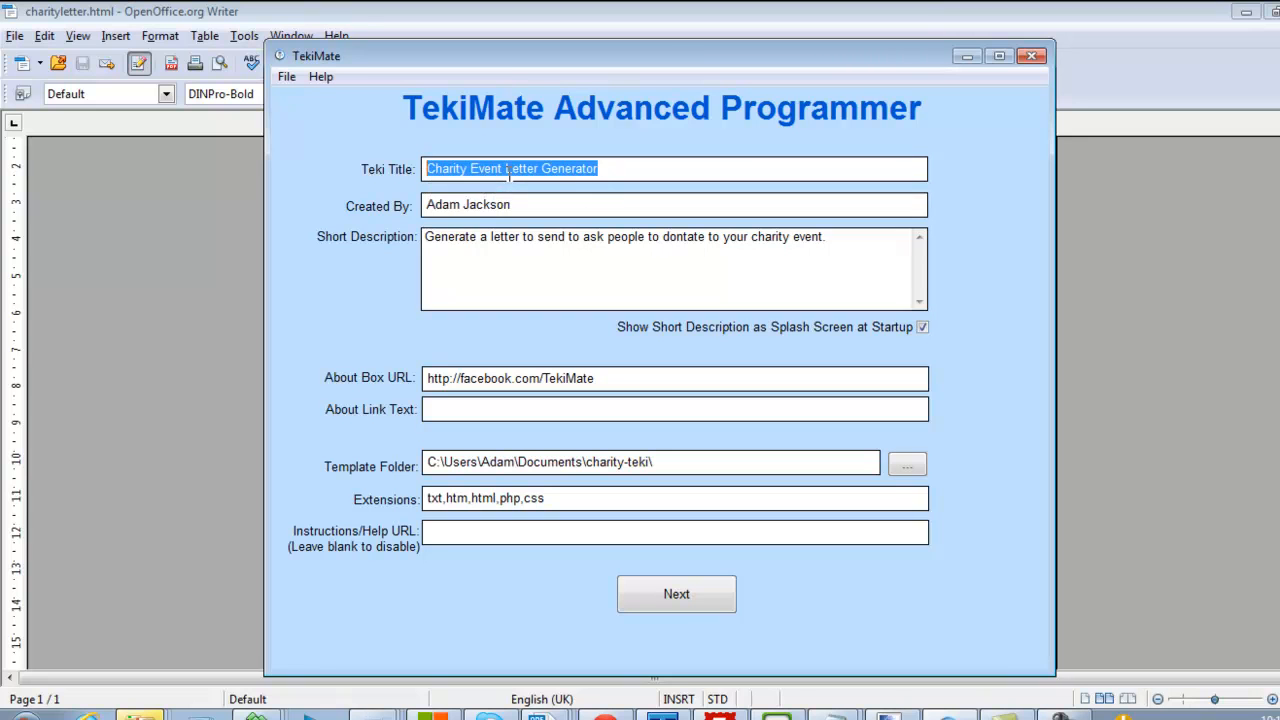
{"action": "left_click_drag", "start_coordinate": [556, 203], "coordinate": [418, 198]}
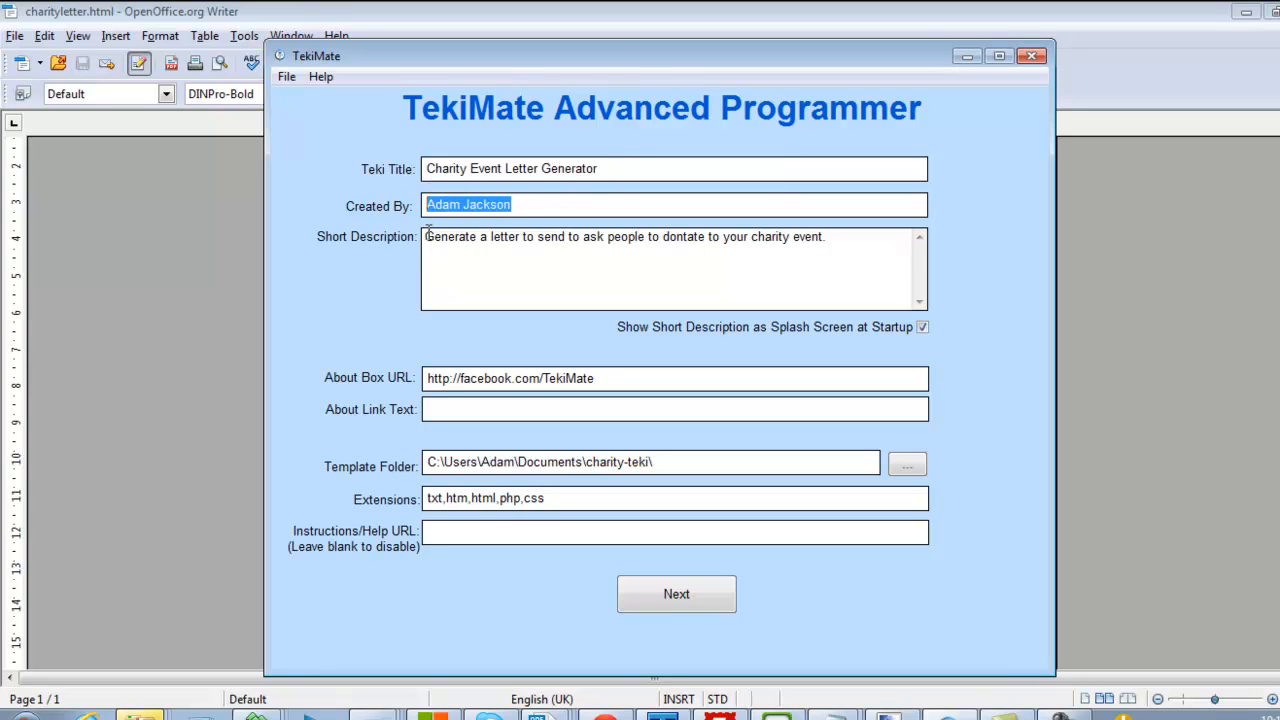
{"action": "left_click", "coordinate": [514, 238]}
{"action": "left_click_drag", "start_coordinate": [840, 238], "coordinate": [418, 258]}
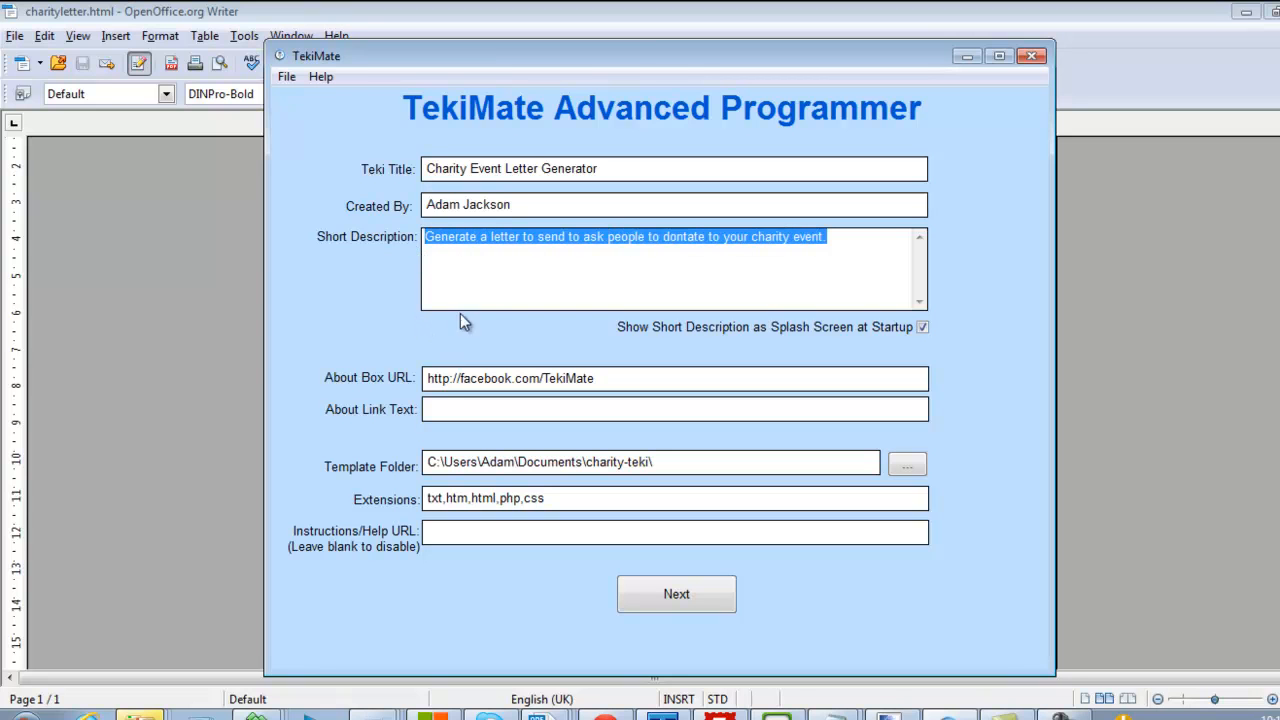
Set the About Link Text to "Created By TekiMate"
{"action": "left_click_drag", "start_coordinate": [595, 378], "coordinate": [428, 368]}
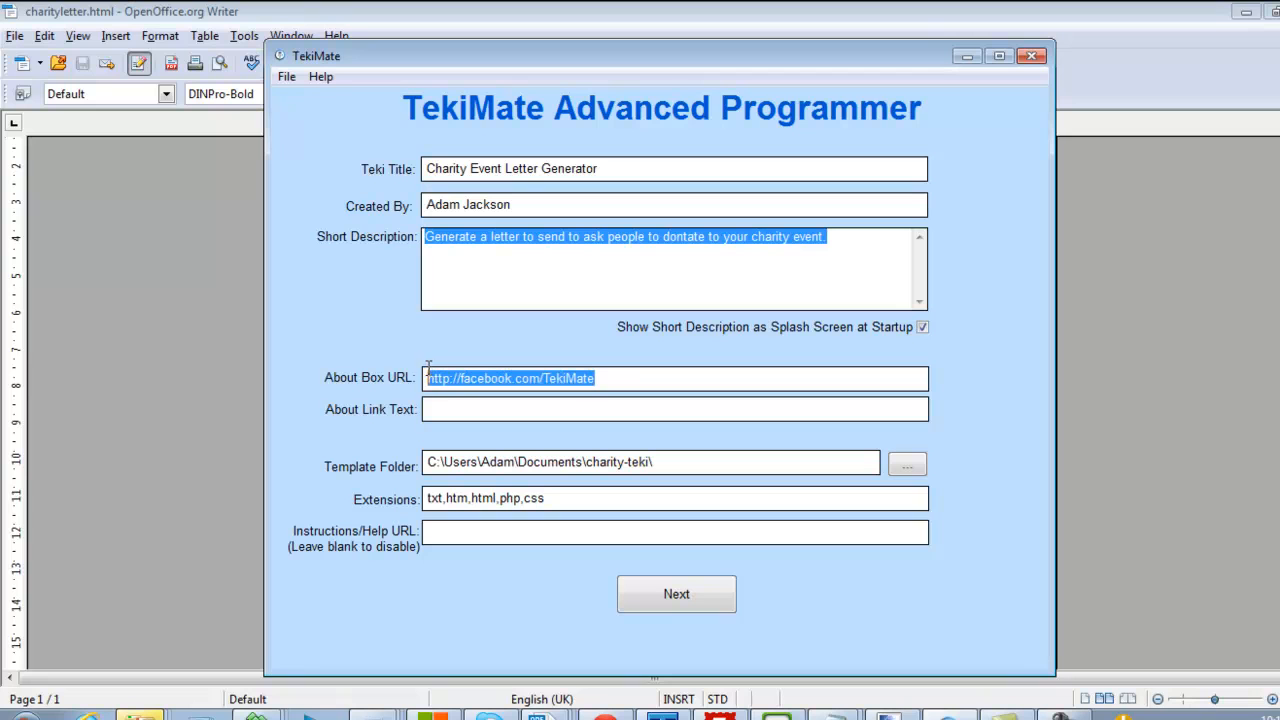
{"action": "left_click", "coordinate": [463, 408]}
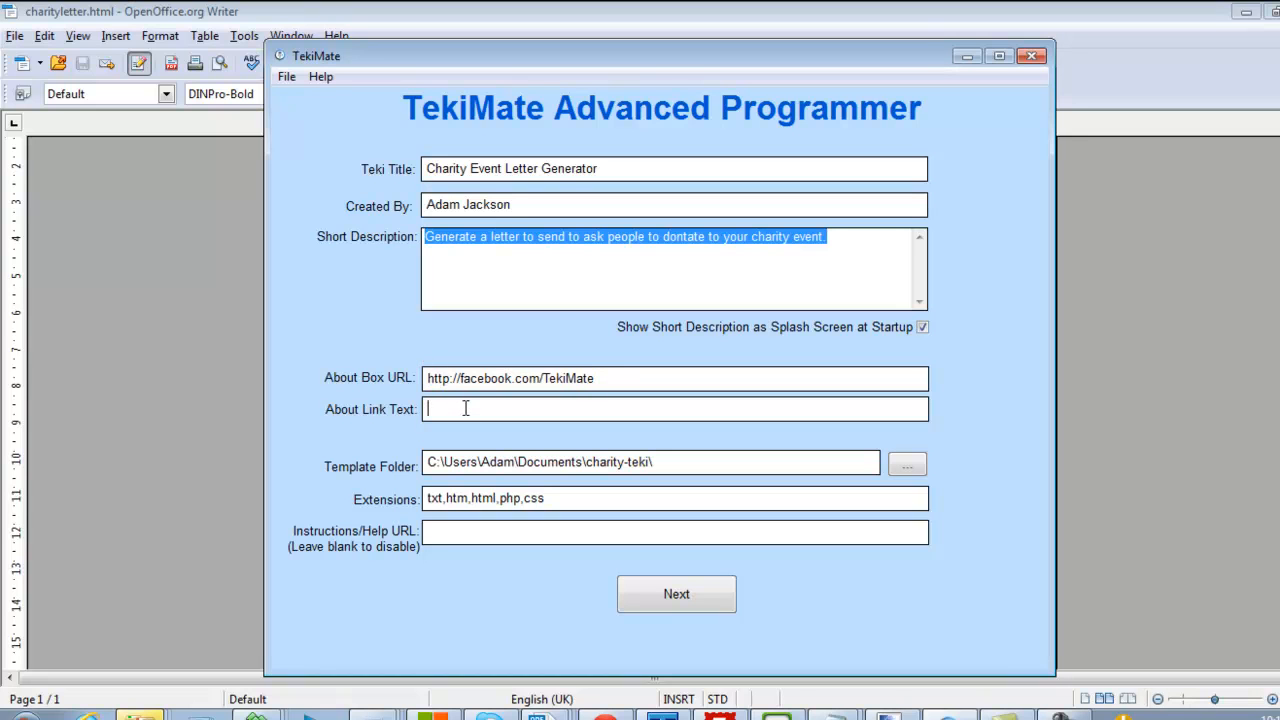
{"action": "type", "text": "Created By TekiMate"}
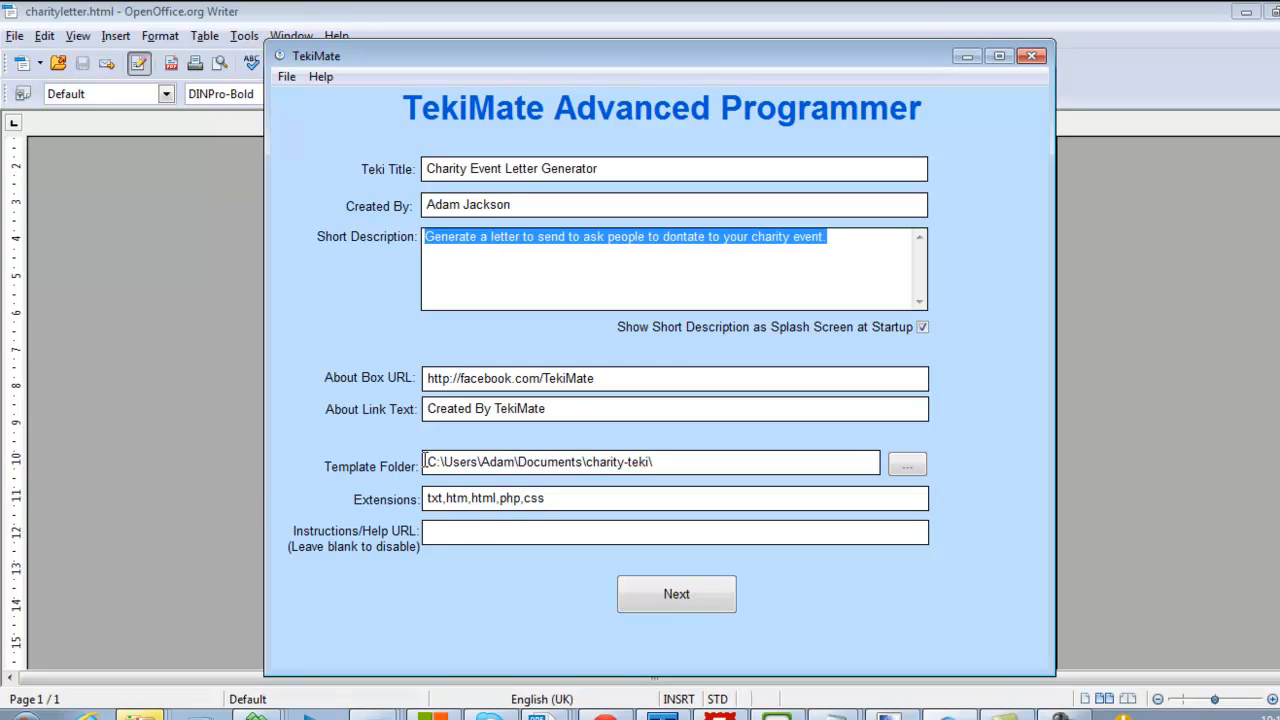
Browse for the template folder and choose charity-teki inside My Documents
{"action": "left_click", "coordinate": [550, 466]}
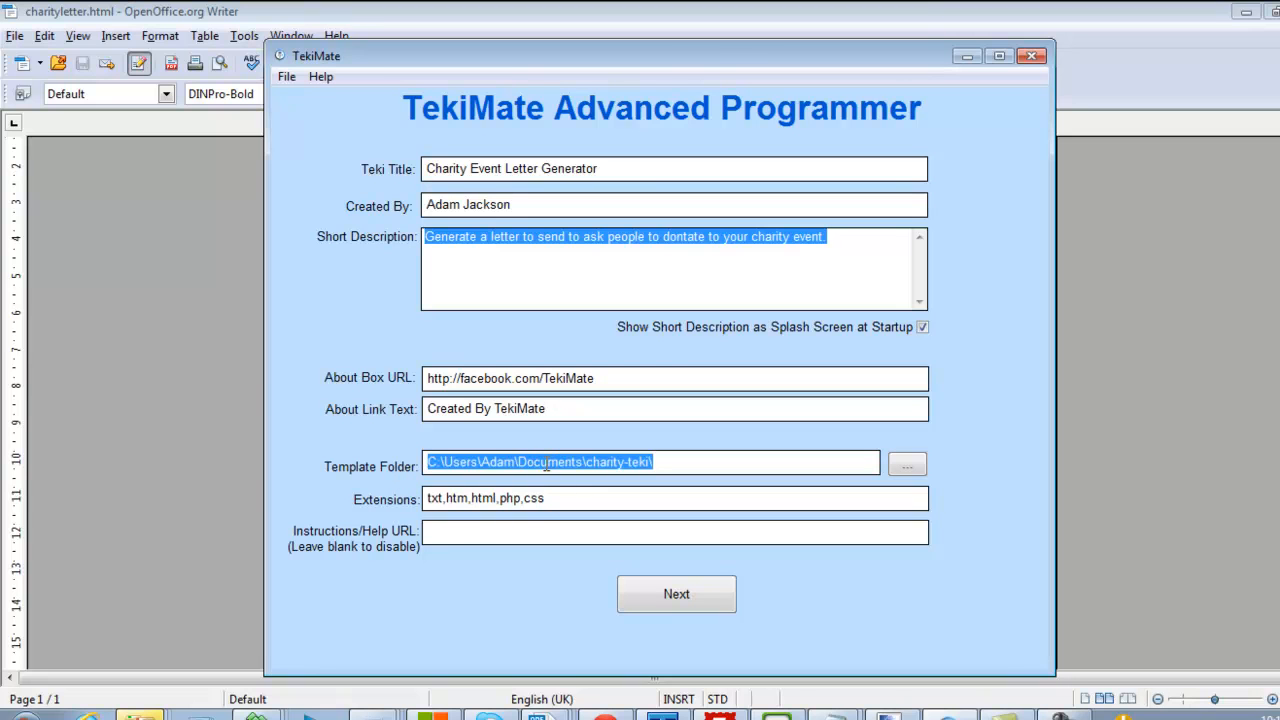
{"action": "left_click", "coordinate": [706, 462]}
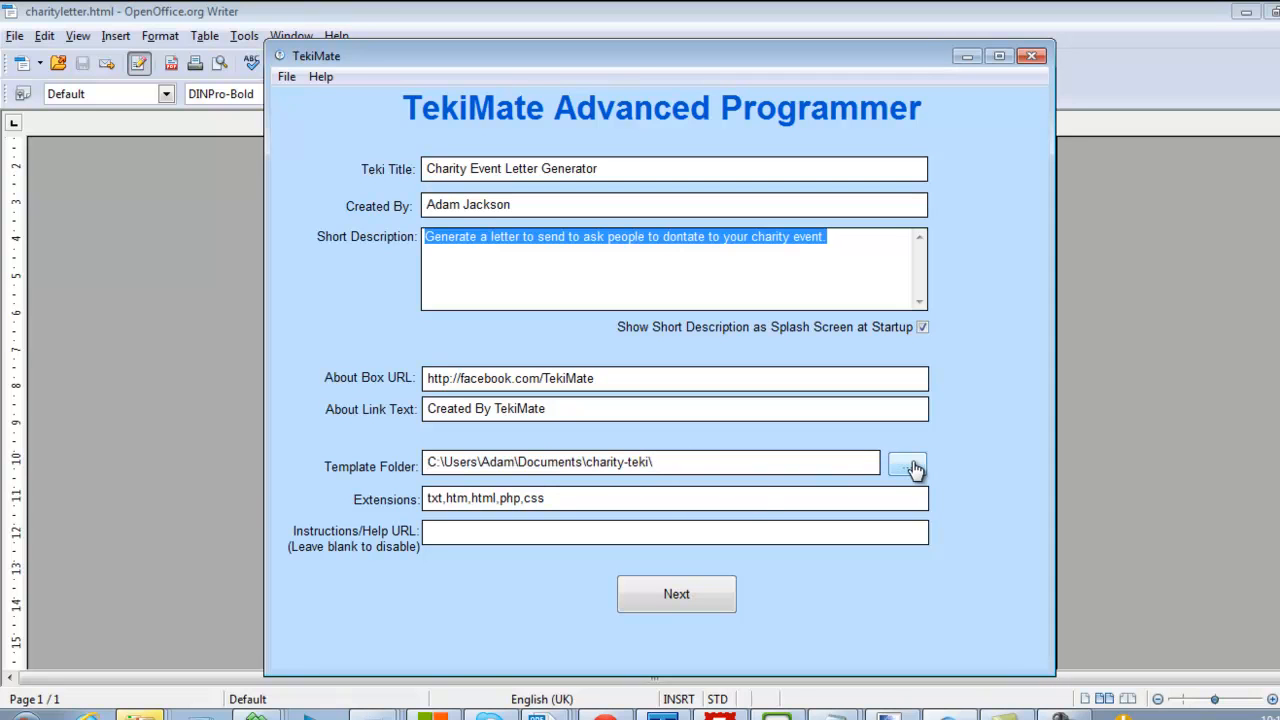
{"action": "left_click", "coordinate": [908, 466]}
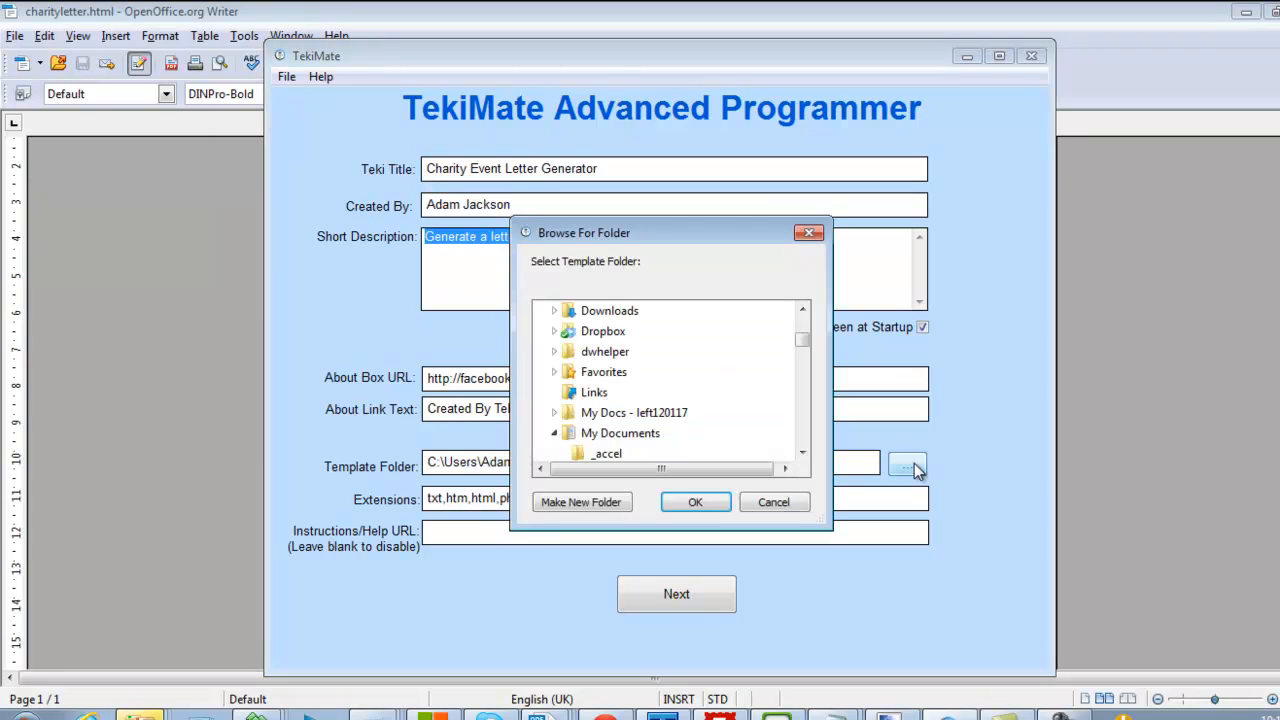
{"action": "scroll", "coordinate": [806, 338], "scroll_direction": "up", "scroll_amount": 2}
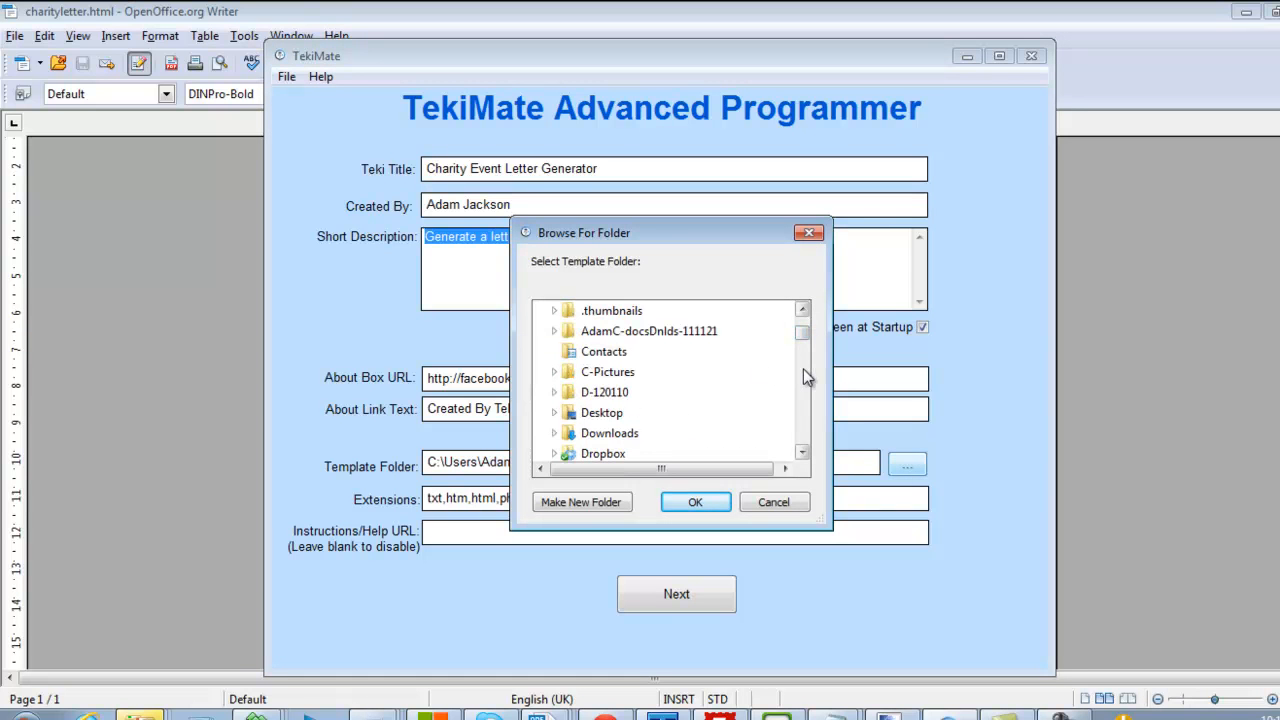
{"action": "scroll", "coordinate": [803, 368], "scroll_direction": "down", "scroll_amount": 2}
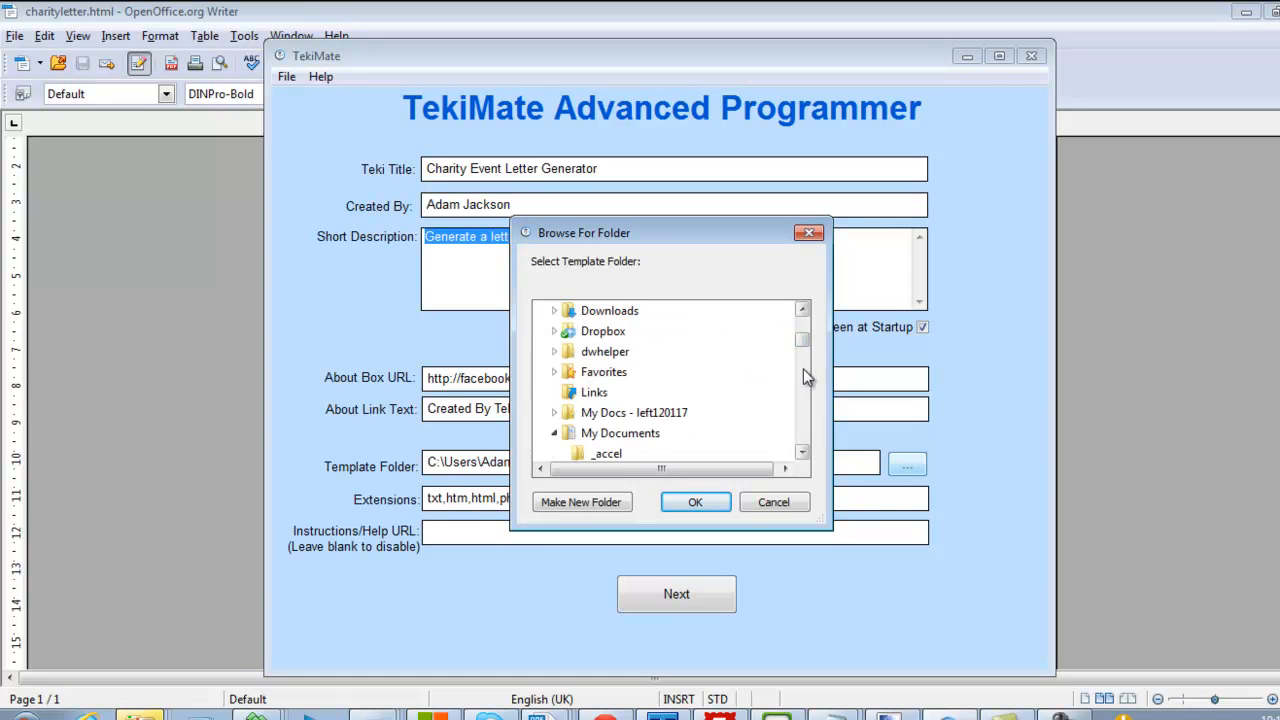
{"action": "left_click", "coordinate": [801, 453]}
{"action": "left_click", "coordinate": [803, 454]}
{"action": "left_click", "coordinate": [804, 456]}
{"action": "left_click_drag", "start_coordinate": [803, 455], "coordinate": [803, 455]}
{"action": "left_click", "coordinate": [624, 414]}
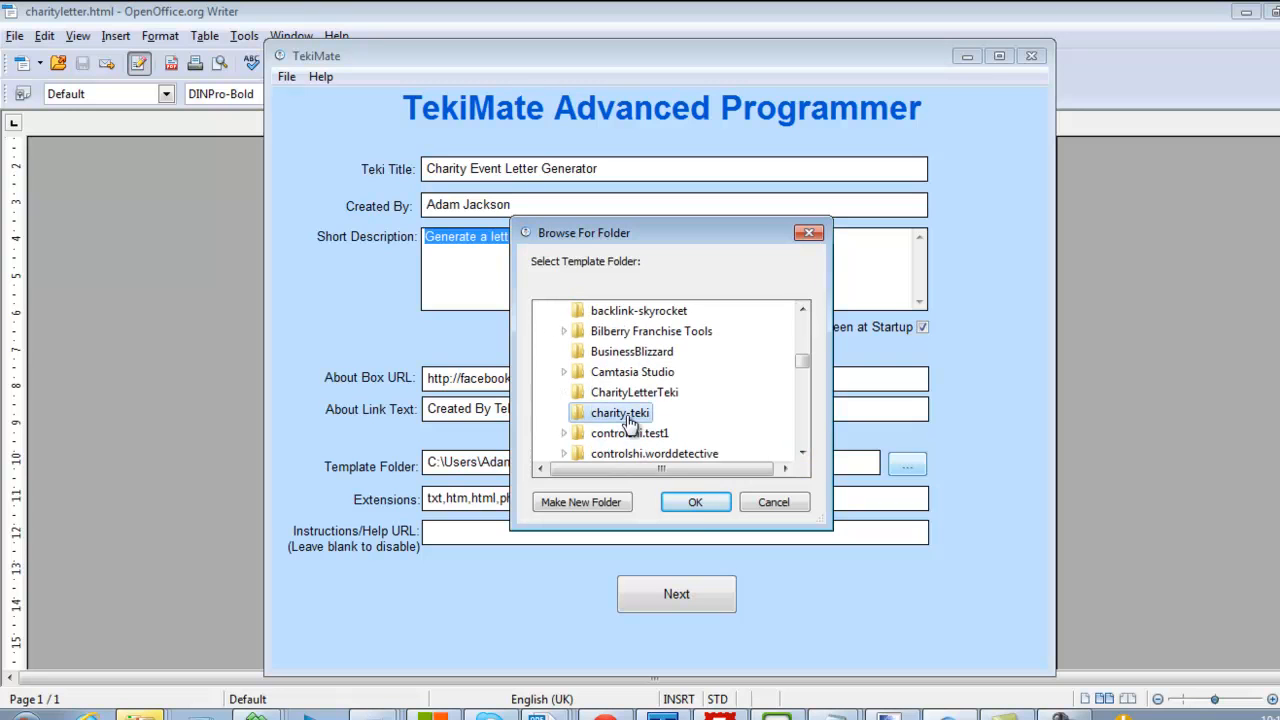
{"action": "left_click", "coordinate": [696, 504]}
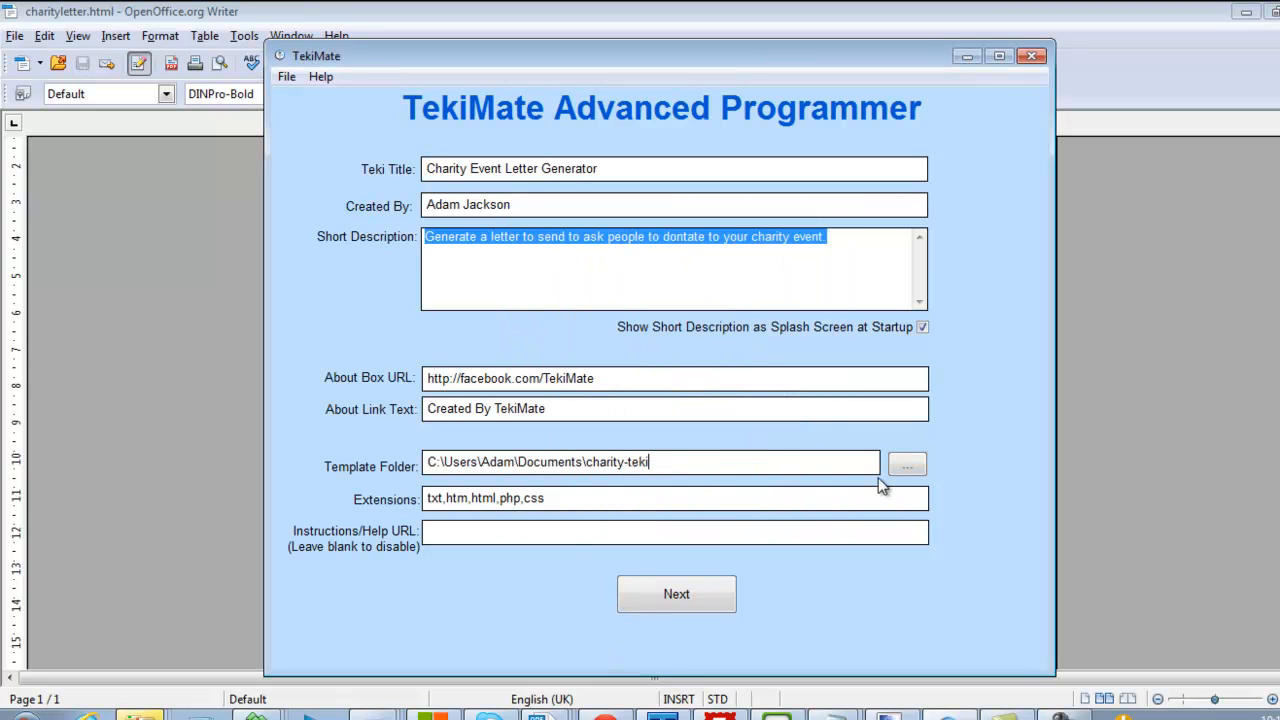
Review the file extensions, template folder, About Box URL and the optional Instructions/Help URL
{"action": "left_click_drag", "start_coordinate": [597, 497], "coordinate": [424, 497]}
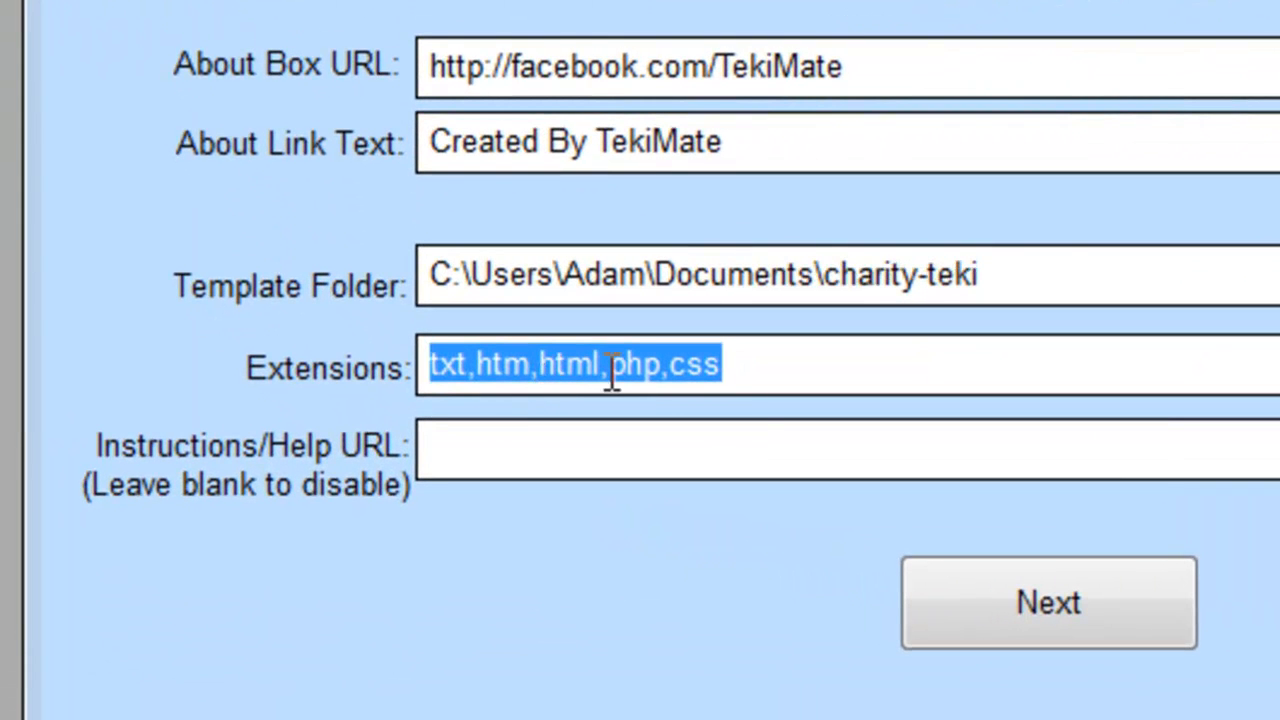
{"action": "left_click", "coordinate": [748, 364]}
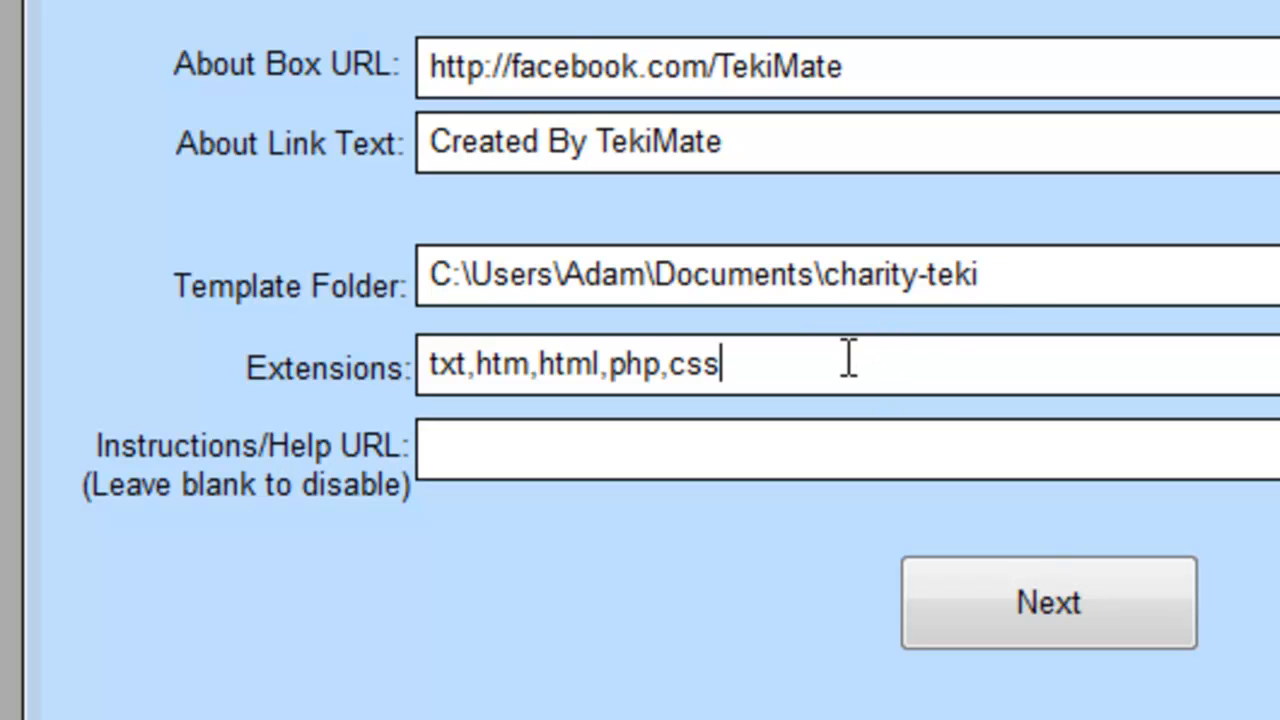
{"action": "left_click_drag", "start_coordinate": [740, 366], "coordinate": [420, 357]}
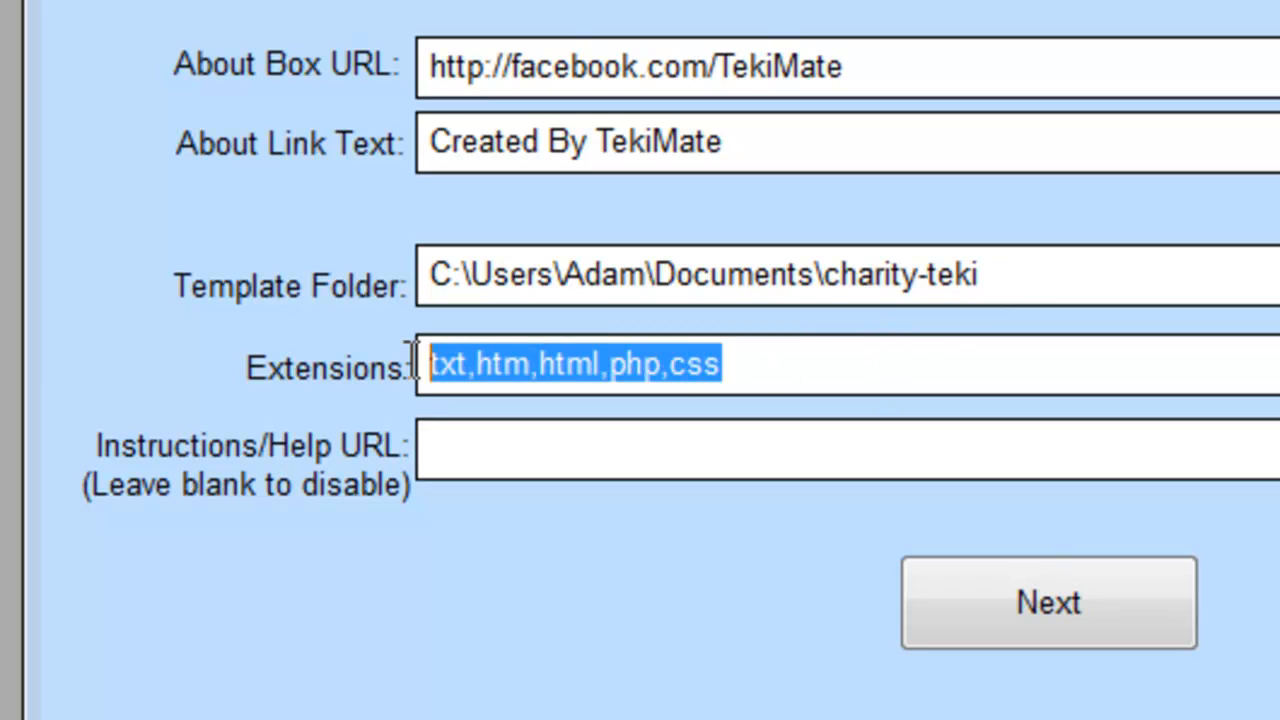
{"action": "left_click", "coordinate": [892, 276]}
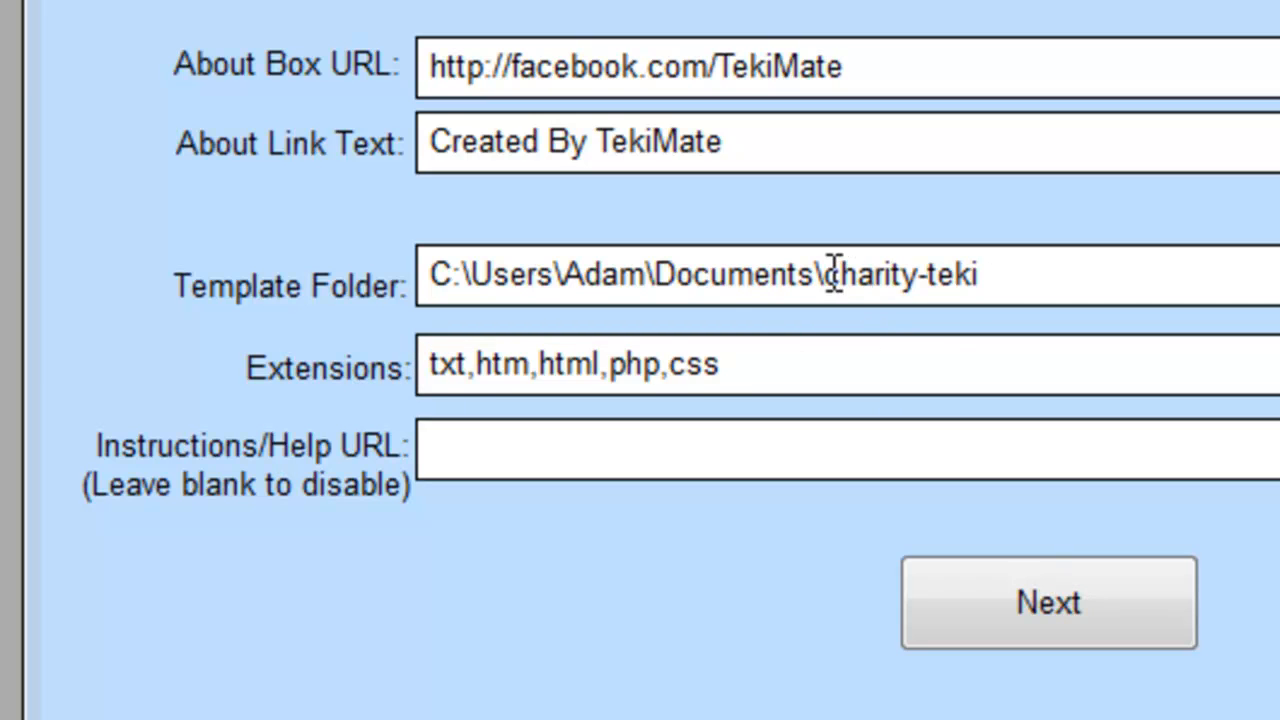
{"action": "left_click_drag", "start_coordinate": [826, 276], "coordinate": [993, 295]}
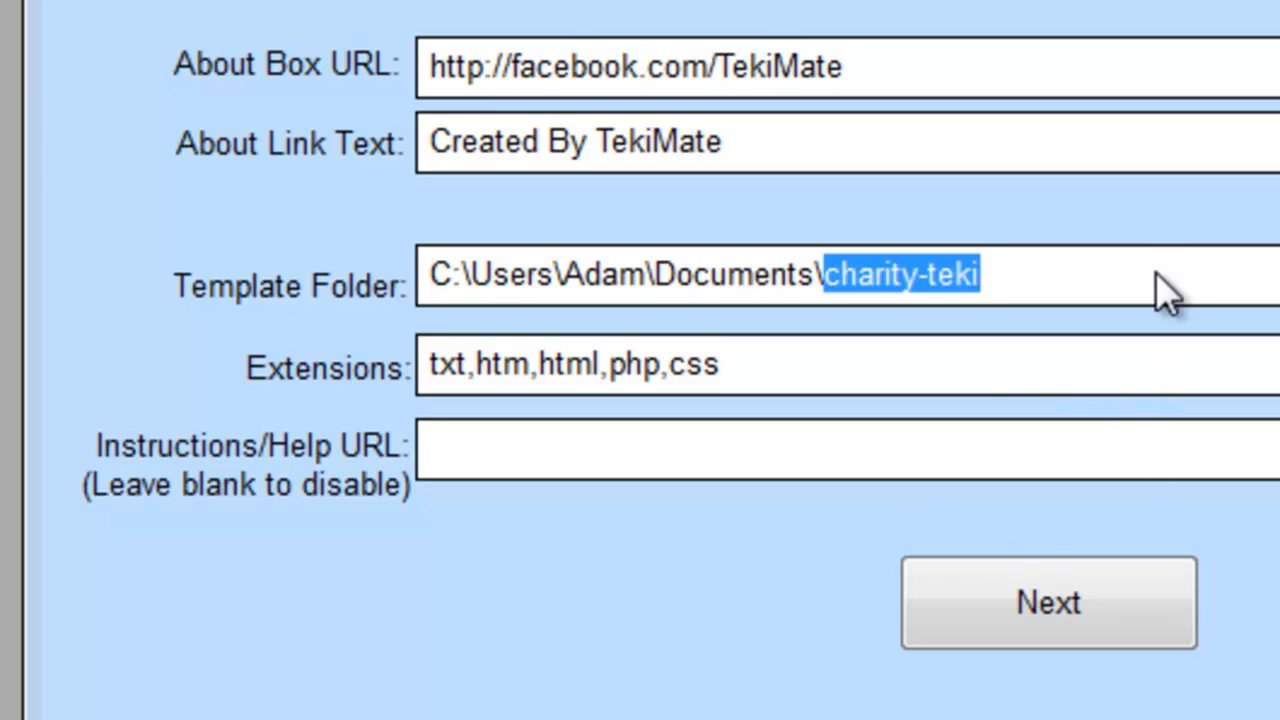
{"action": "left_click", "coordinate": [545, 444]}
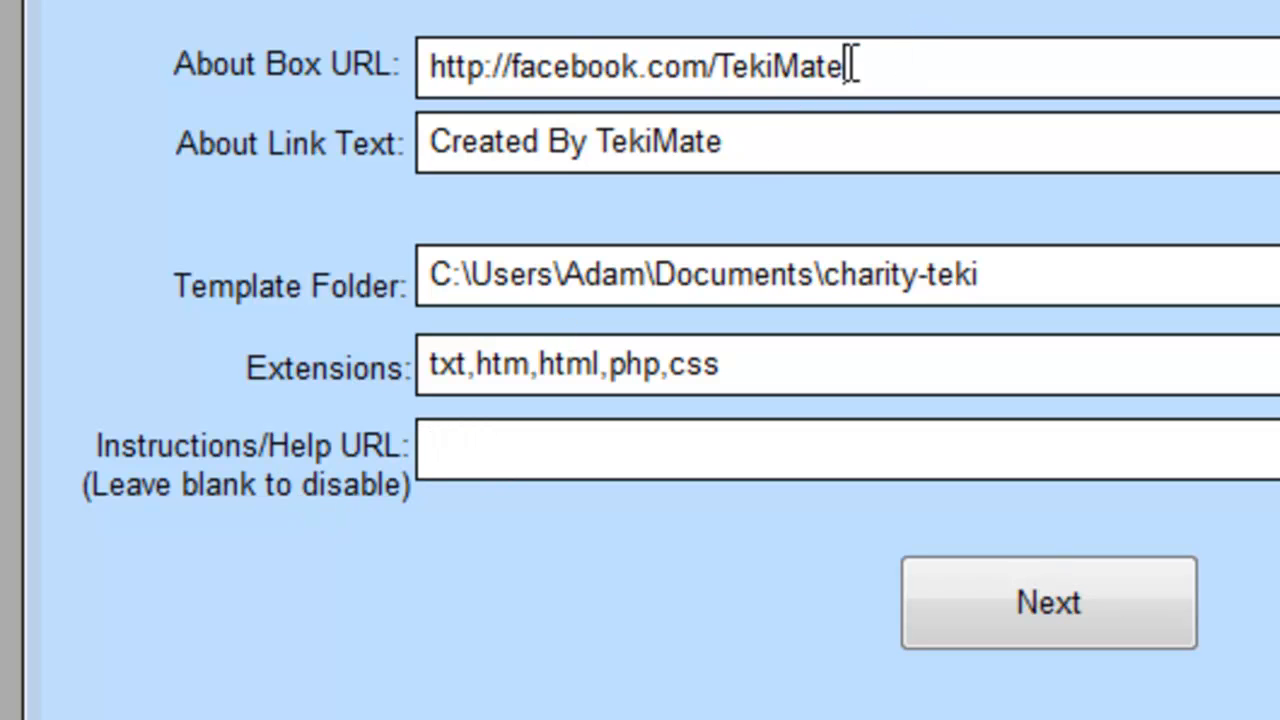
{"action": "left_click_drag", "start_coordinate": [906, 57], "coordinate": [426, 54]}
{"action": "left_click", "coordinate": [491, 470]}
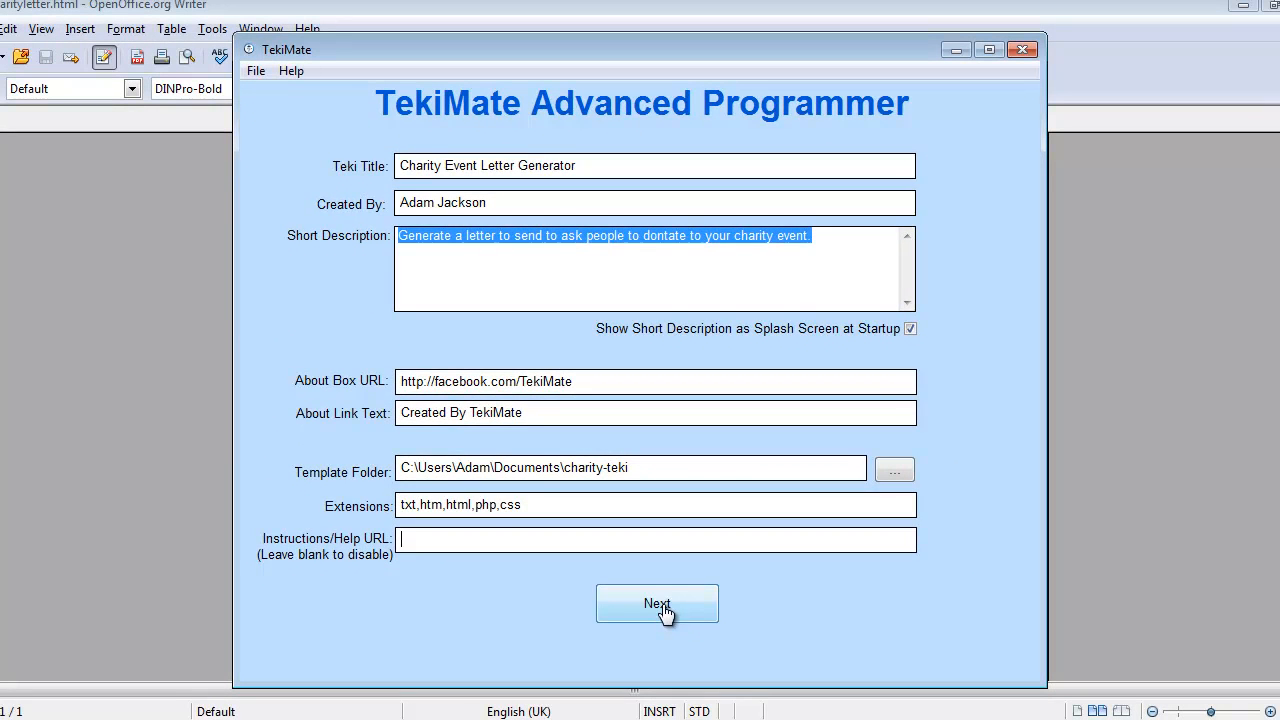
Proceed past the Teki Tags list and define the date tag as a System Value using Date (Long Form)
{"action": "left_click", "coordinate": [697, 613]}
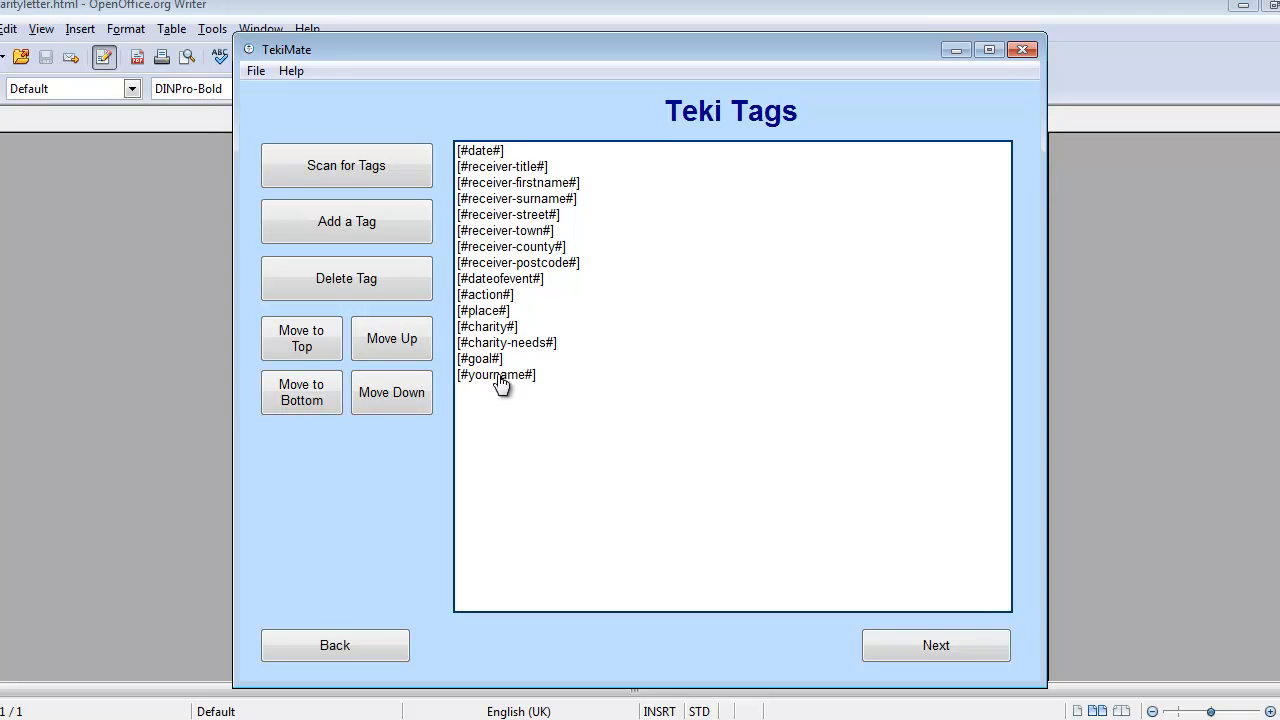
{"action": "left_click", "coordinate": [964, 645]}
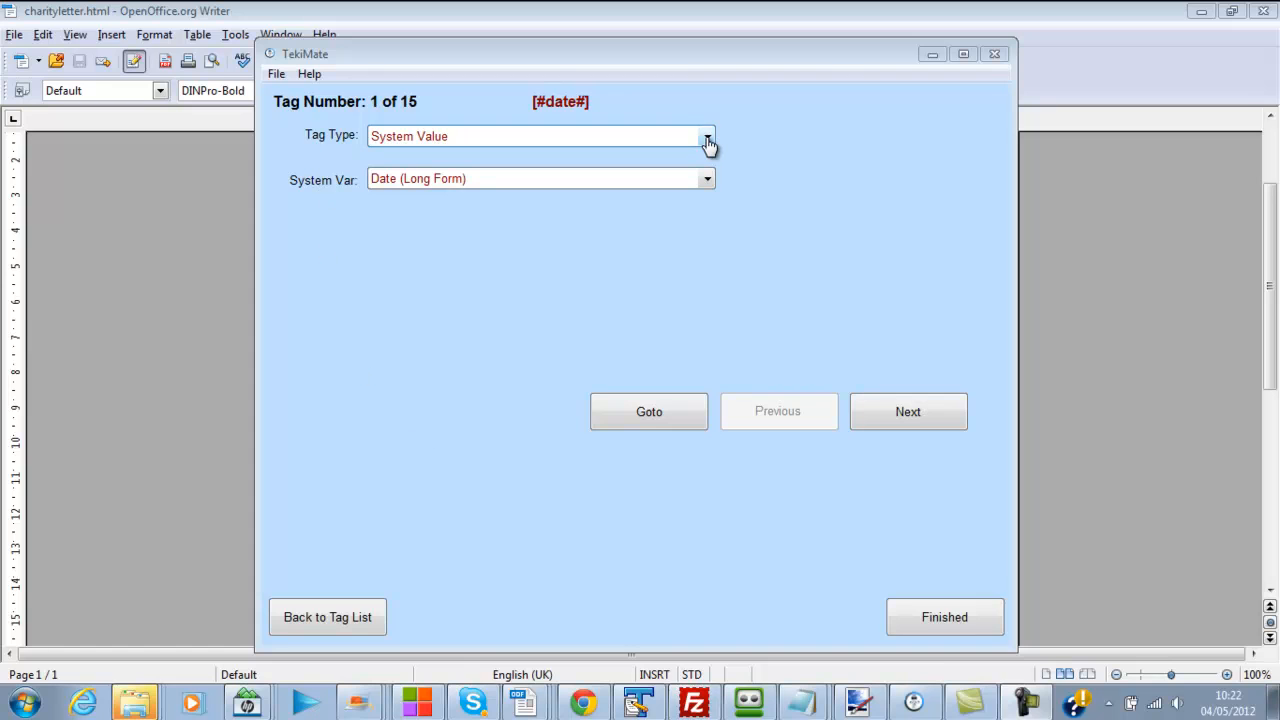
{"action": "left_click", "coordinate": [707, 140]}
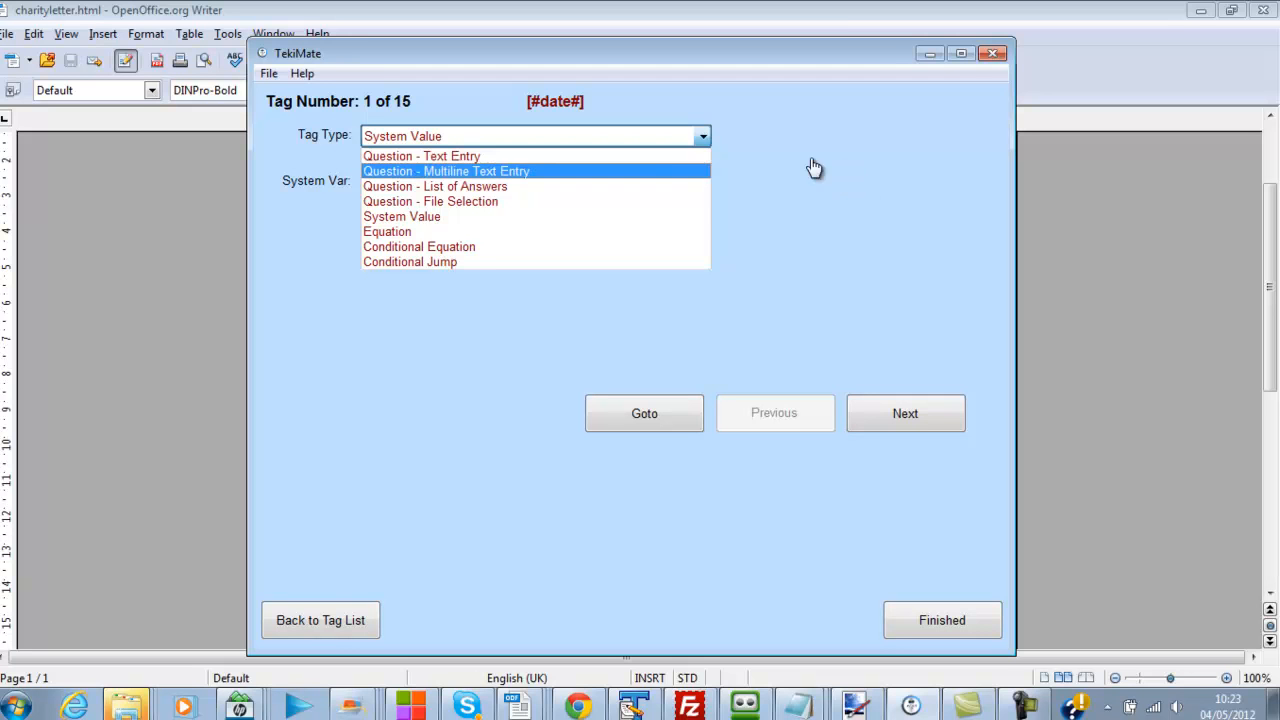
{"action": "left_click", "coordinate": [552, 217]}
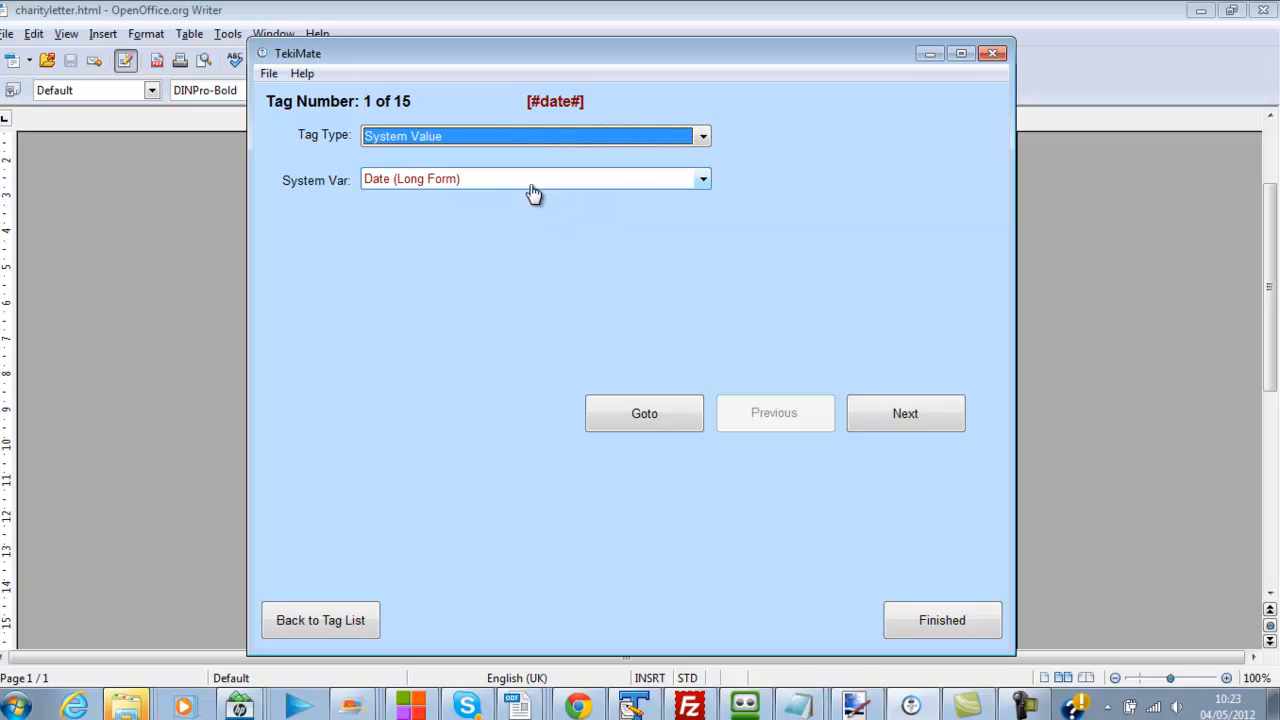
{"action": "left_click", "coordinate": [704, 183]}
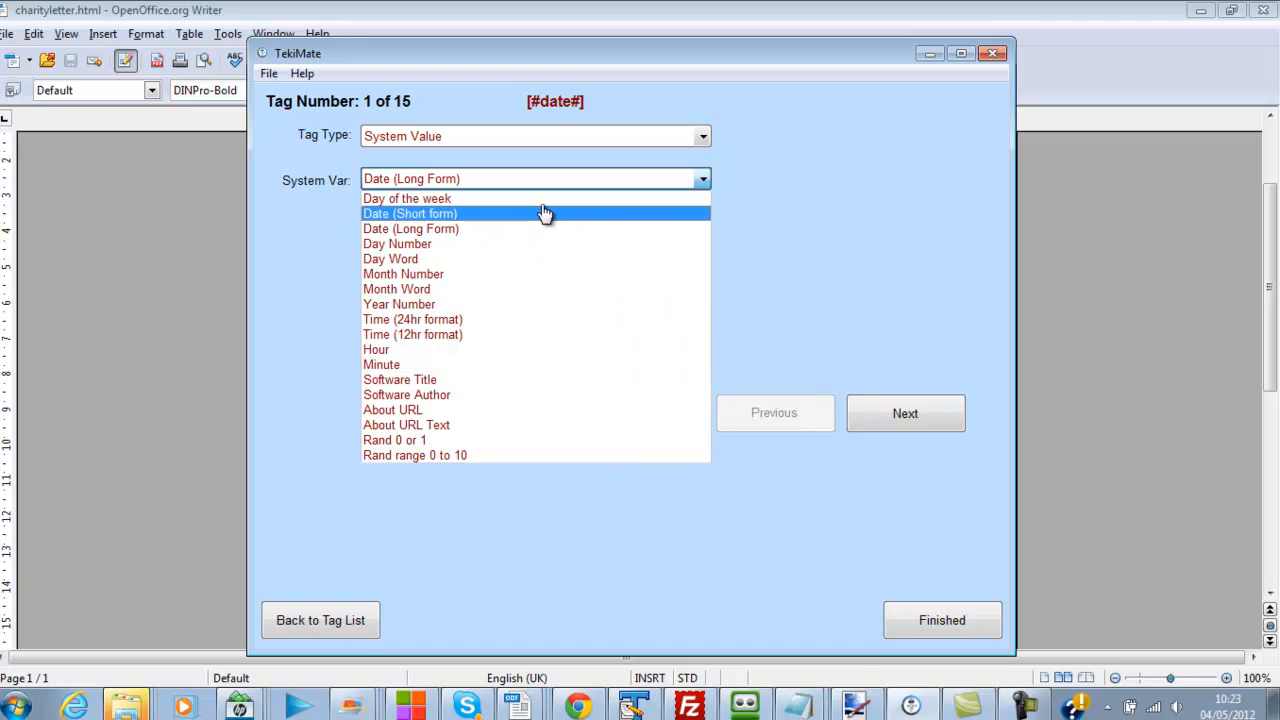
{"action": "key", "text": "Up"}
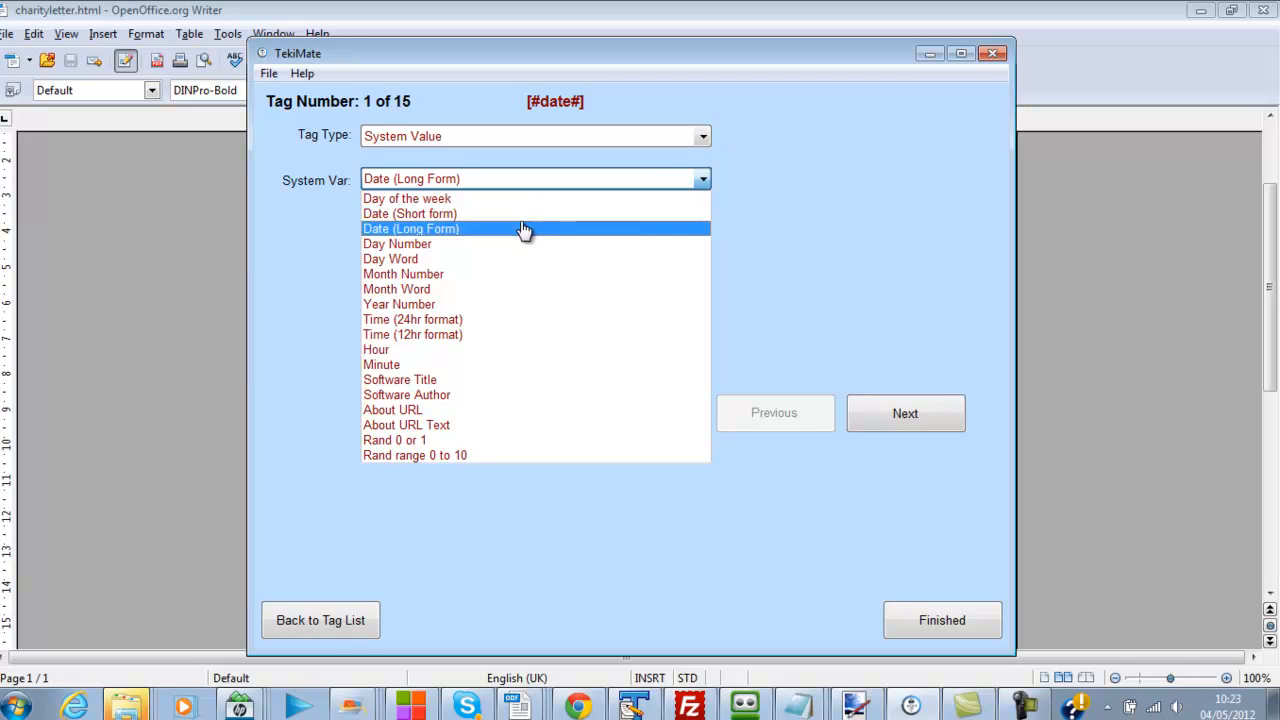
{"action": "left_click", "coordinate": [521, 233]}
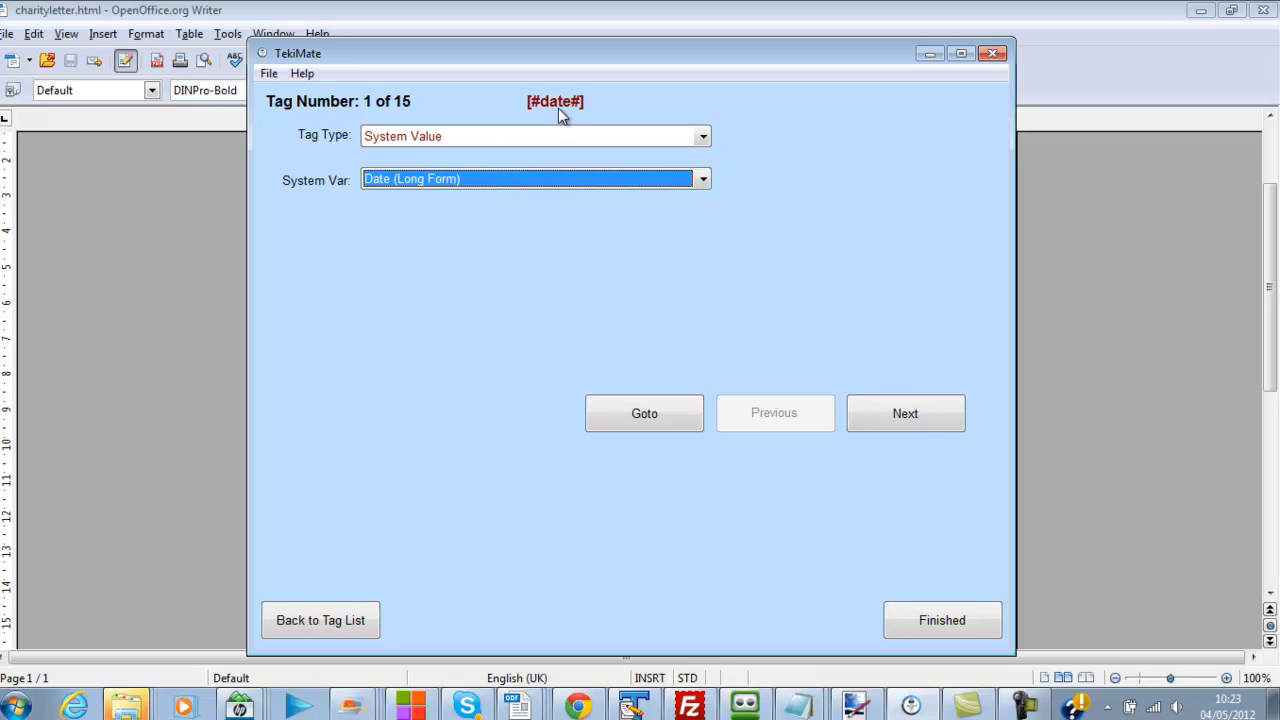
Choose Question - Text Entry for the receiver-title tag and add "Note:" at the start of its brief explanation
{"action": "left_click", "coordinate": [886, 417]}
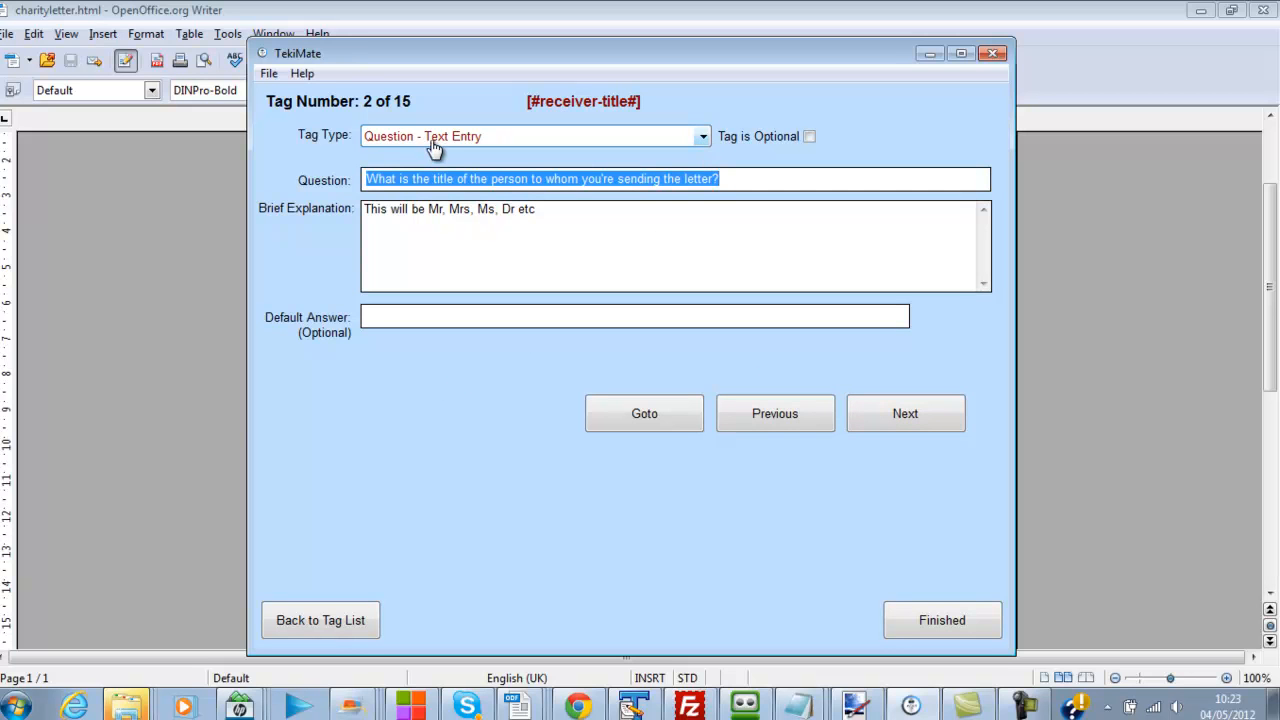
{"action": "left_click", "coordinate": [705, 140]}
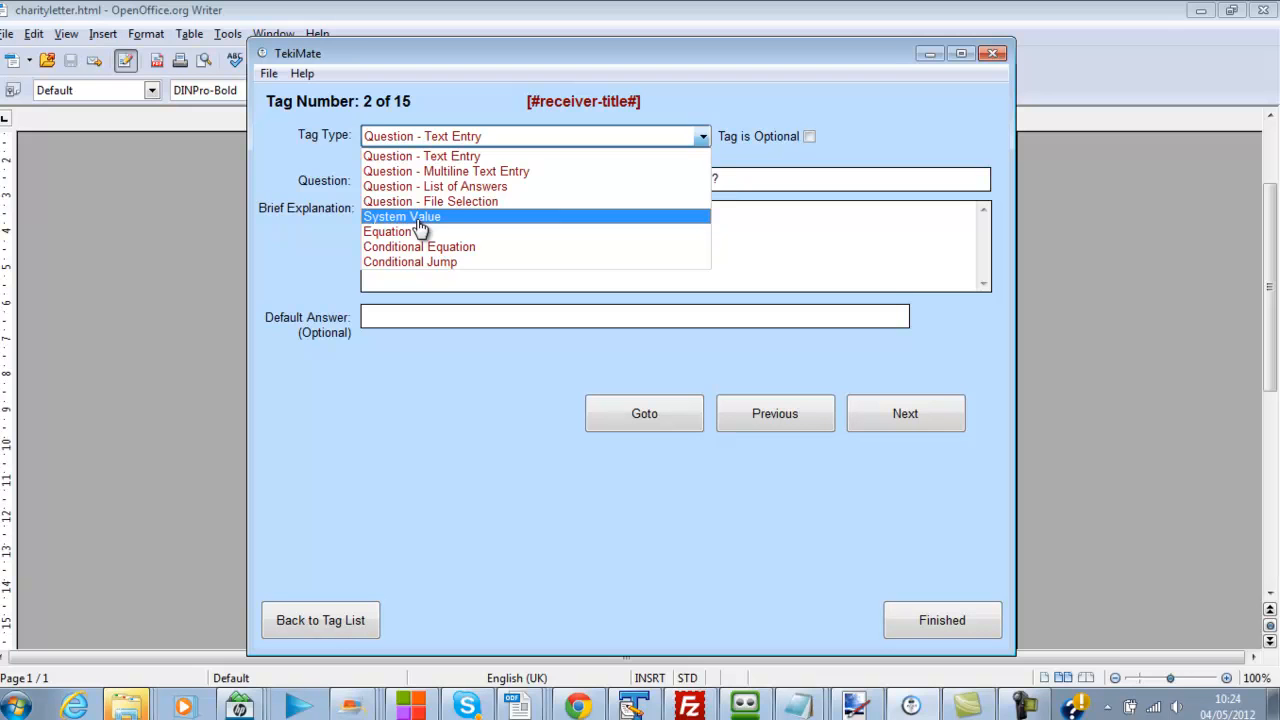
{"action": "left_click", "coordinate": [451, 157]}
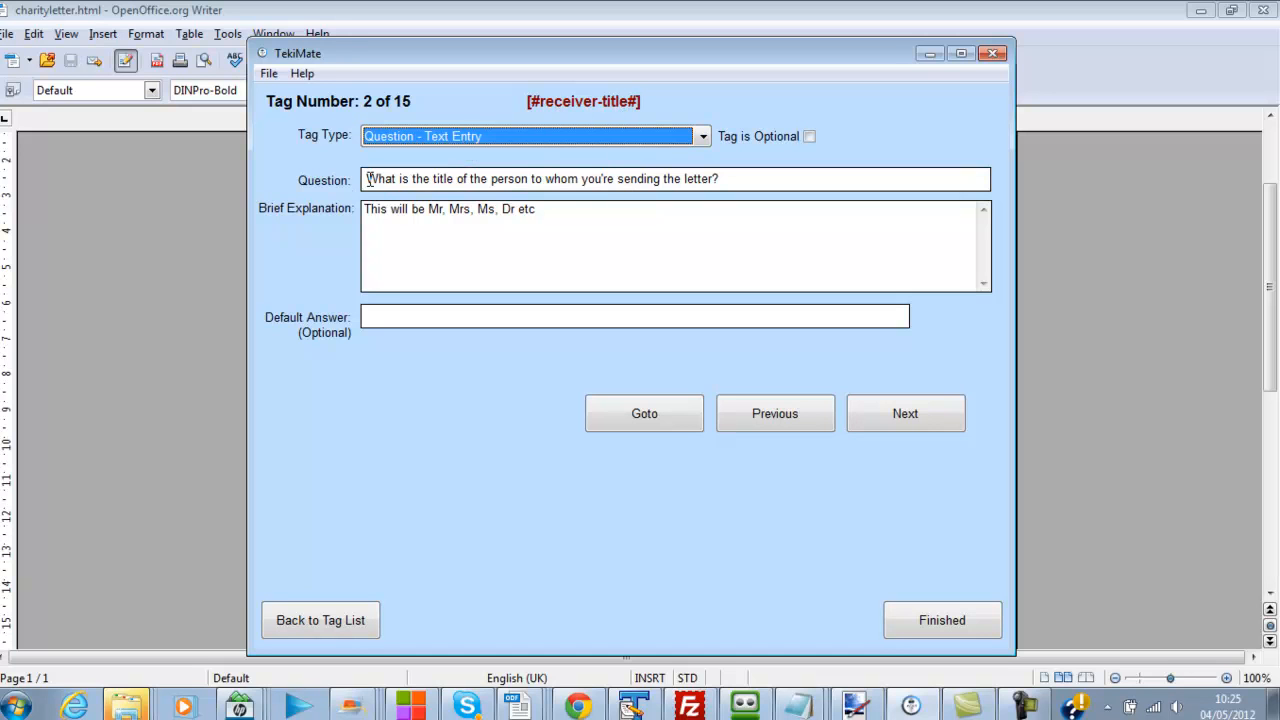
{"action": "left_click_drag", "start_coordinate": [367, 179], "coordinate": [730, 180]}
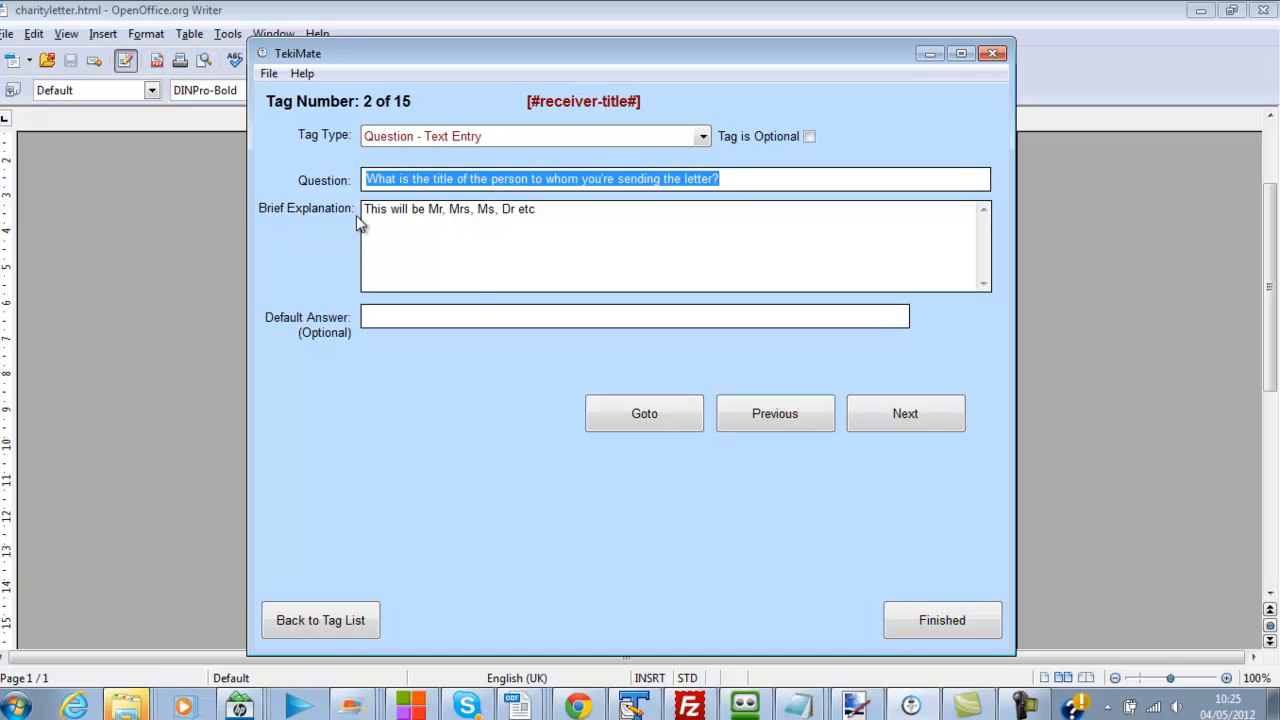
{"action": "mouse_move", "coordinate": [365, 210]}
{"action": "left_mouse_down"}
{"action": "mouse_move", "coordinate": [394, 211]}
{"action": "mouse_move", "coordinate": [369, 210]}
{"action": "left_mouse_up"}
{"action": "type", "text": "Note:"}
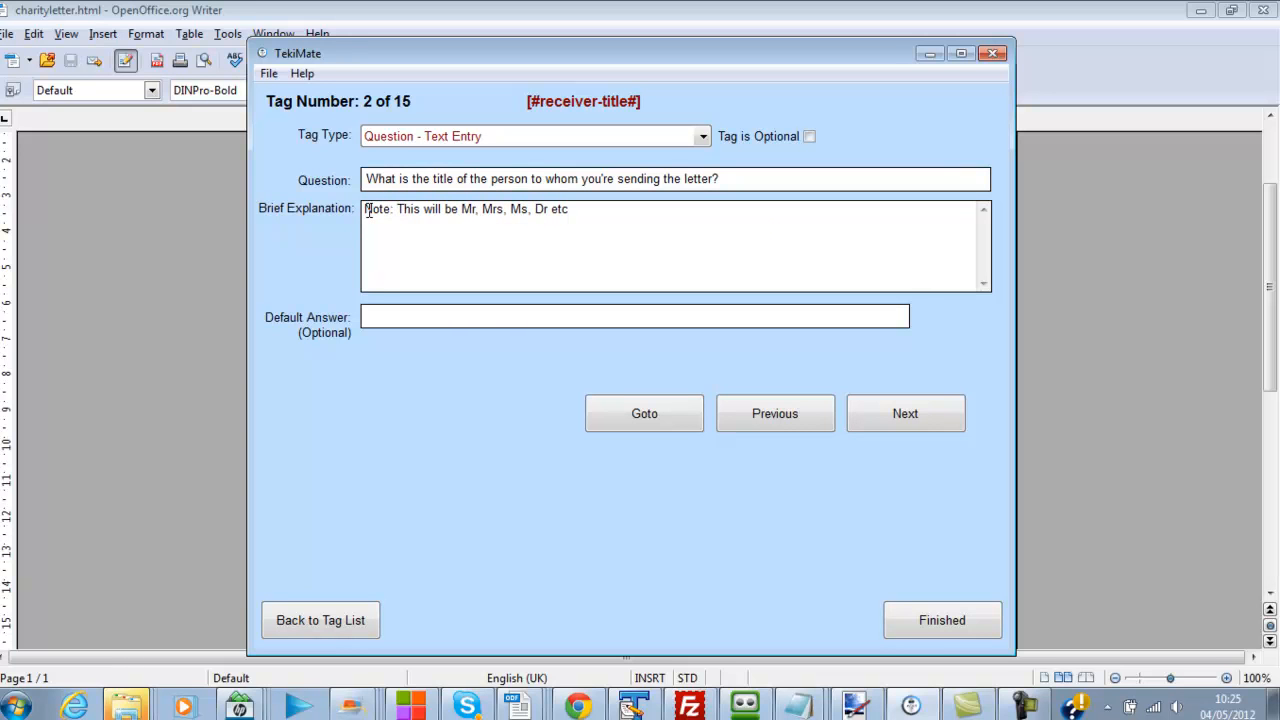
Review the questions of the remaining tags, from receiver-firstname to the last one, and continue to the output settings
{"action": "left_click", "coordinate": [906, 430]}
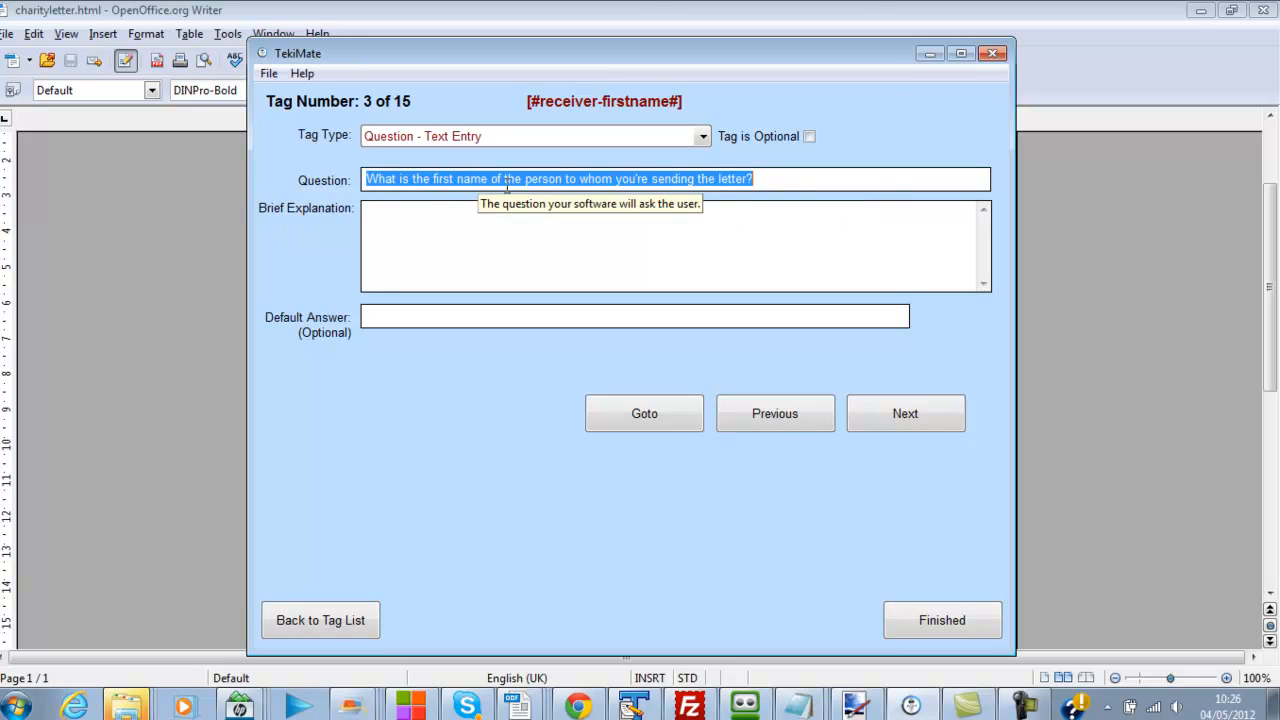
{"action": "left_click", "coordinate": [905, 424]}
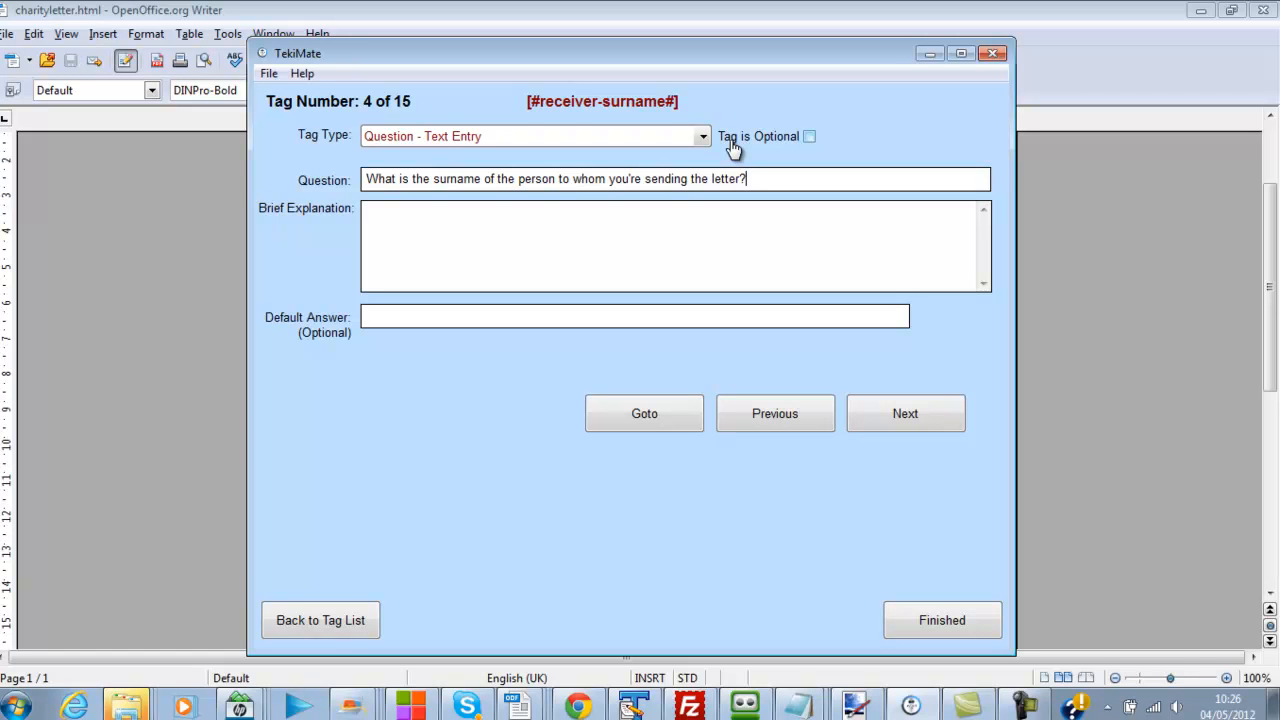
{"action": "left_click", "coordinate": [917, 424]}
{"action": "left_click", "coordinate": [920, 423]}
{"action": "left_click", "coordinate": [920, 423]}
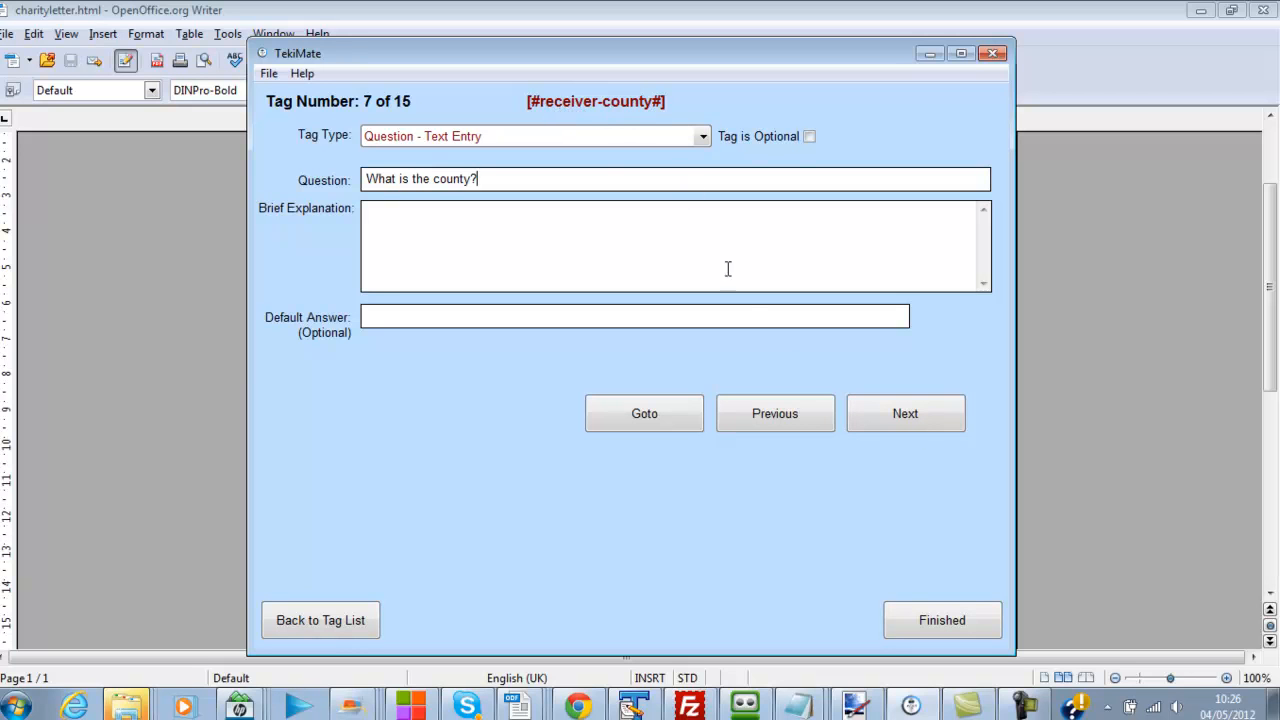
{"action": "left_click", "coordinate": [926, 410]}
{"action": "left_click", "coordinate": [924, 420]}
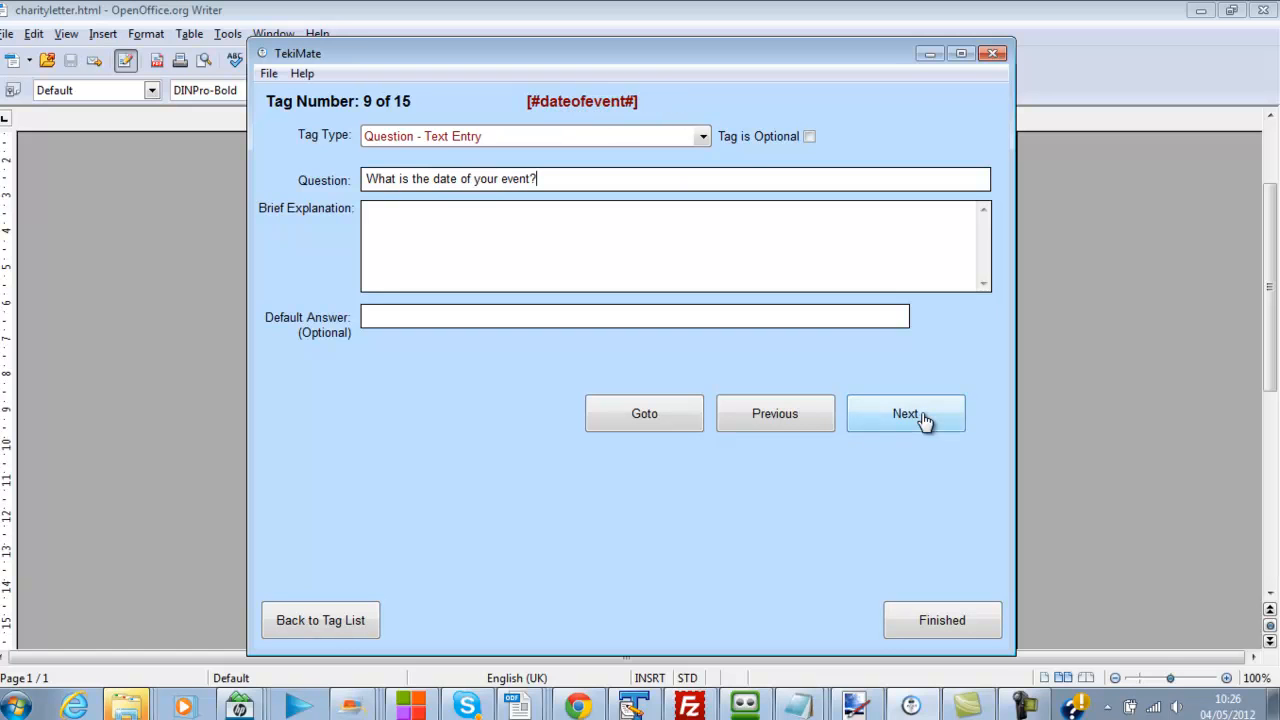
{"action": "left_click", "coordinate": [924, 420]}
{"action": "left_click", "coordinate": [924, 420]}
{"action": "left_click", "coordinate": [924, 420]}
{"action": "left_click", "coordinate": [924, 420]}
{"action": "left_click", "coordinate": [924, 420]}
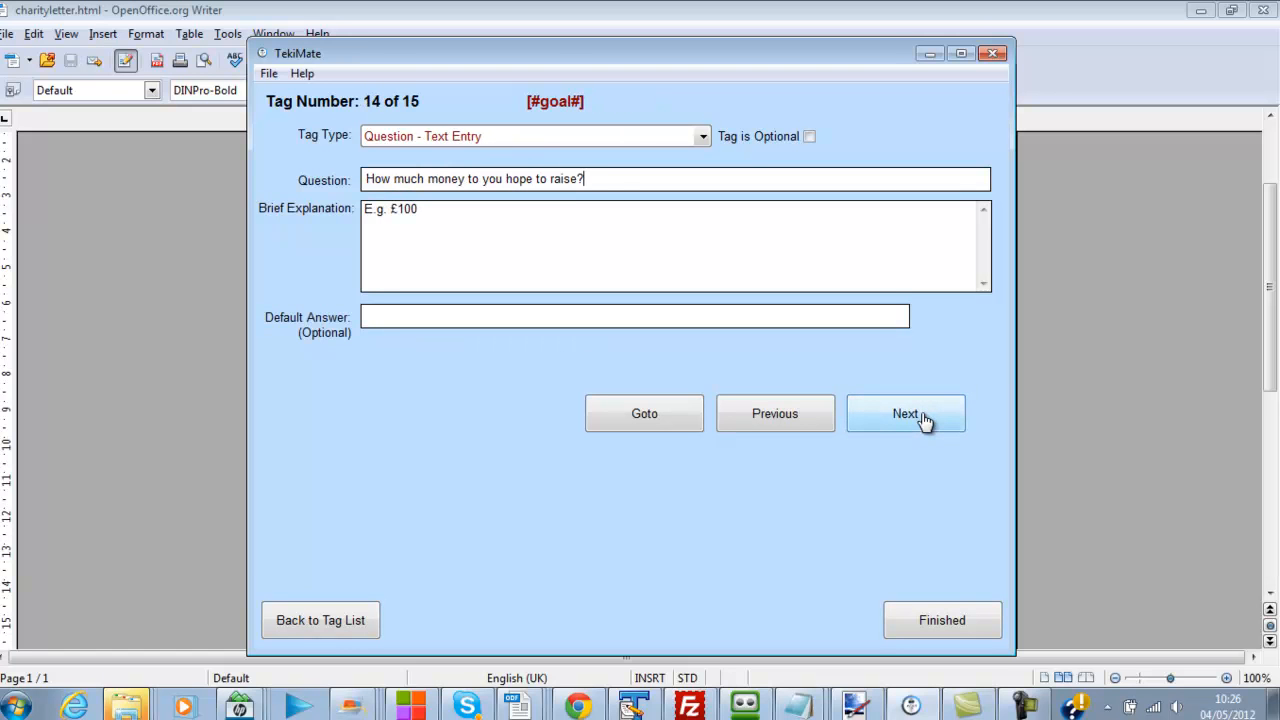
{"action": "left_click", "coordinate": [924, 420]}
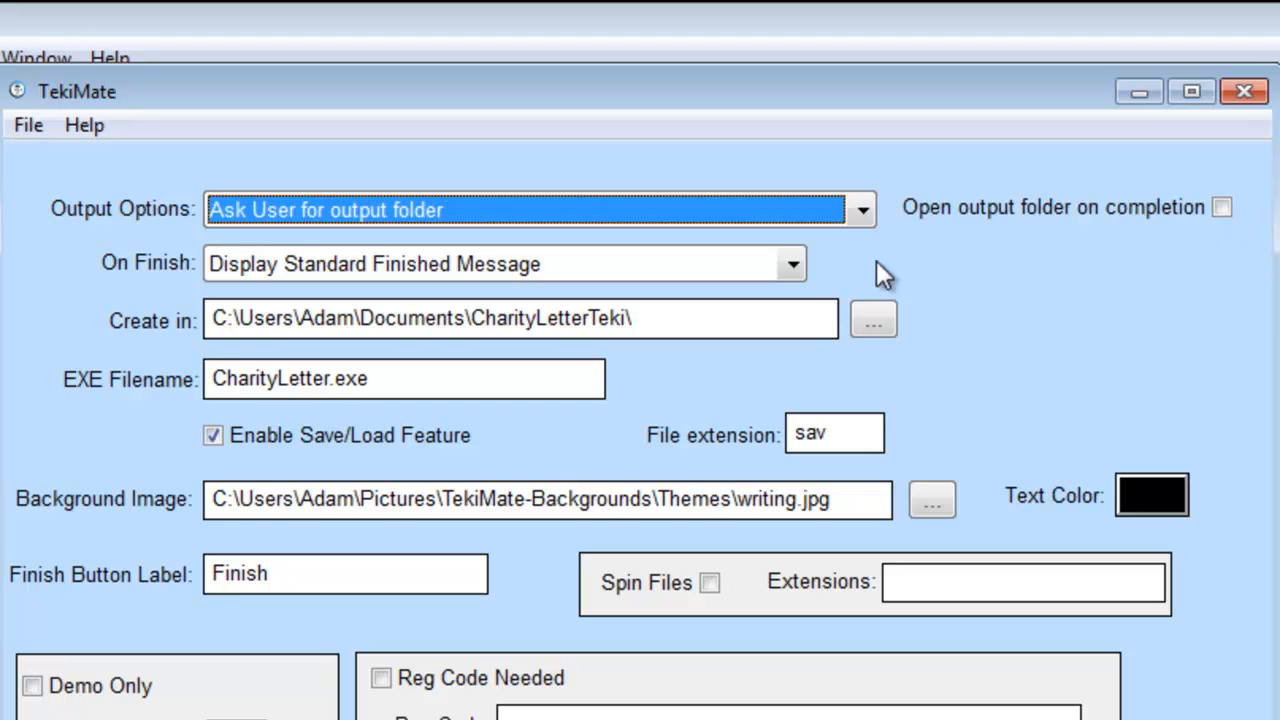
Examine the On Finish options and the Create in folder path, including its folder browser, without choosing a new folder
{"action": "left_click", "coordinate": [794, 268]}
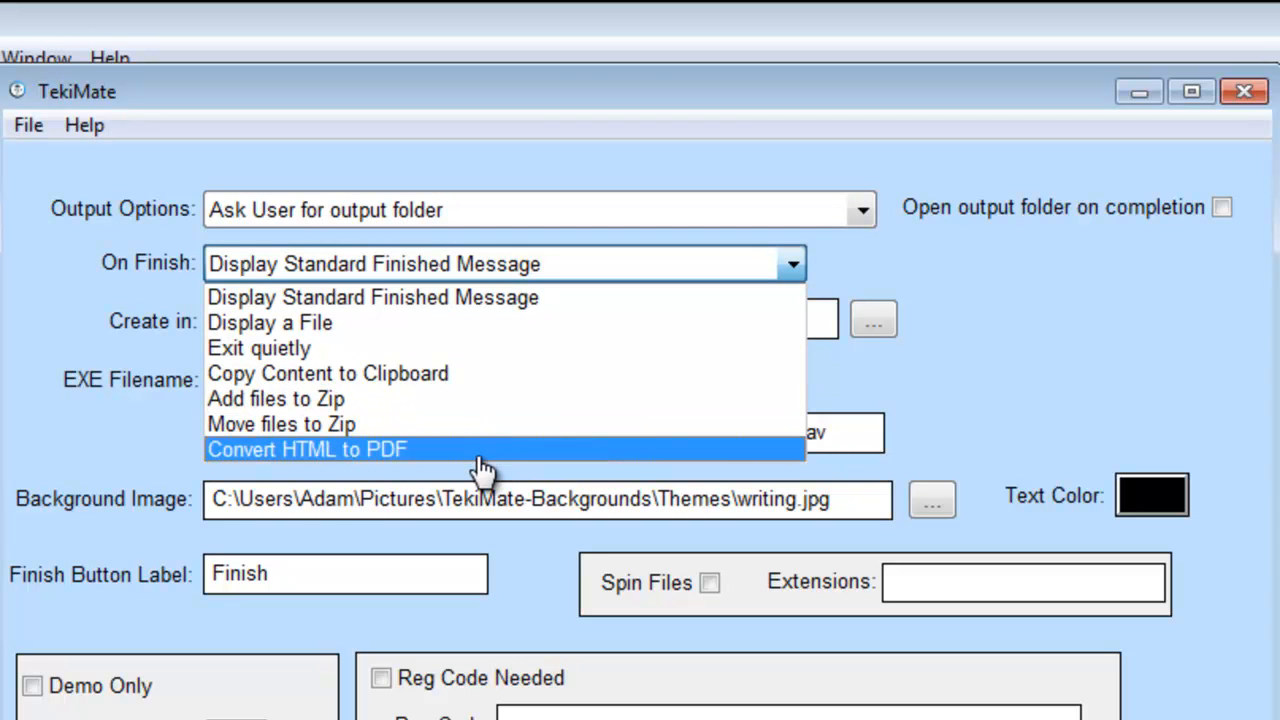
{"action": "left_click", "coordinate": [1106, 283]}
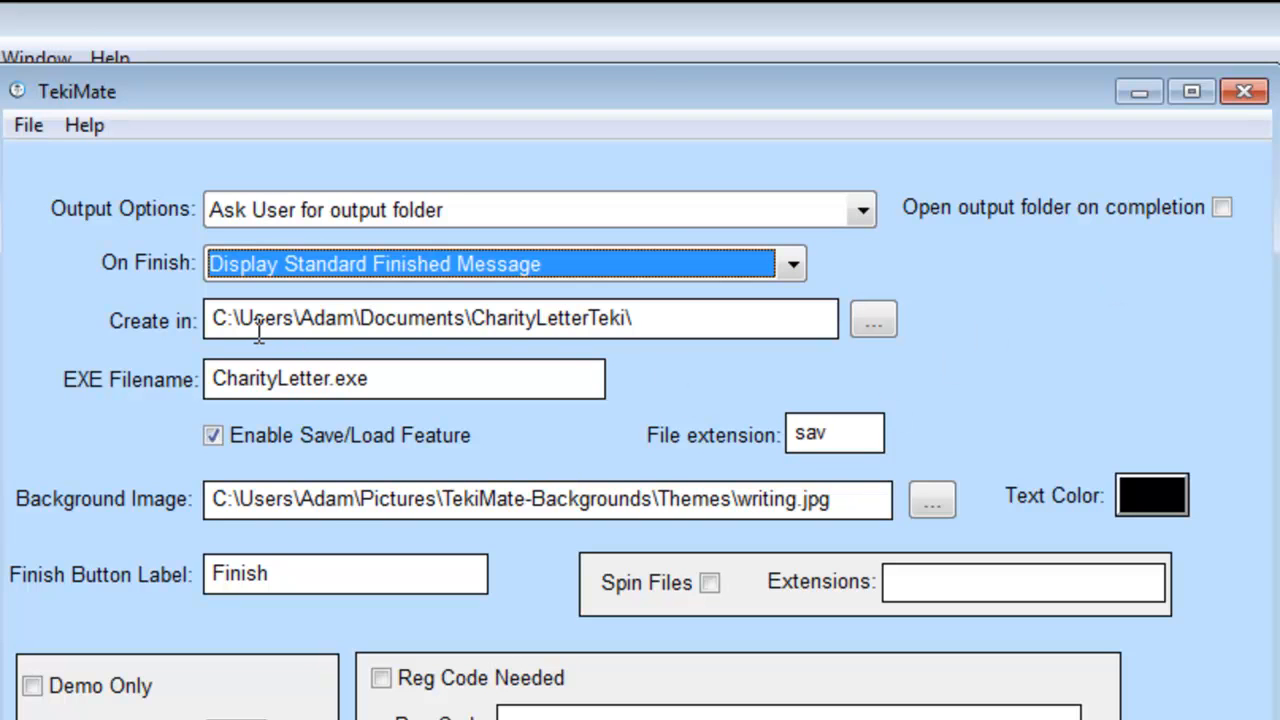
{"action": "left_click", "coordinate": [300, 320]}
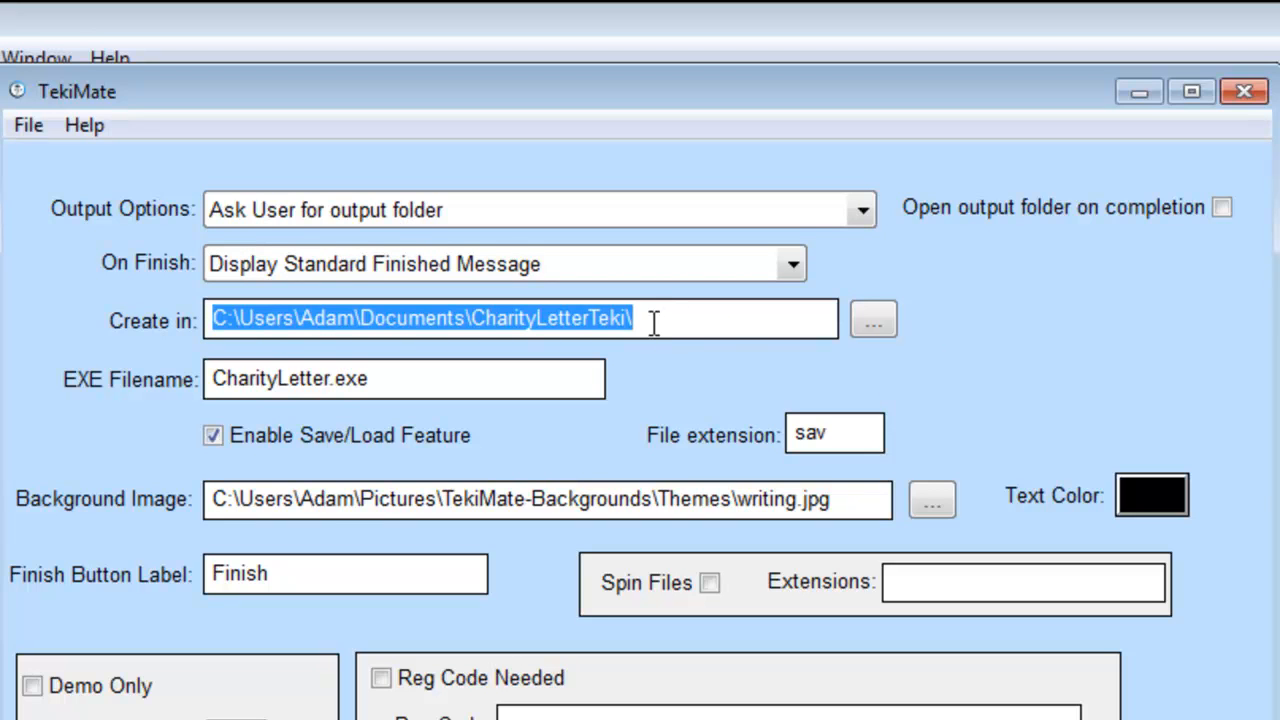
{"action": "left_click", "coordinate": [410, 319]}
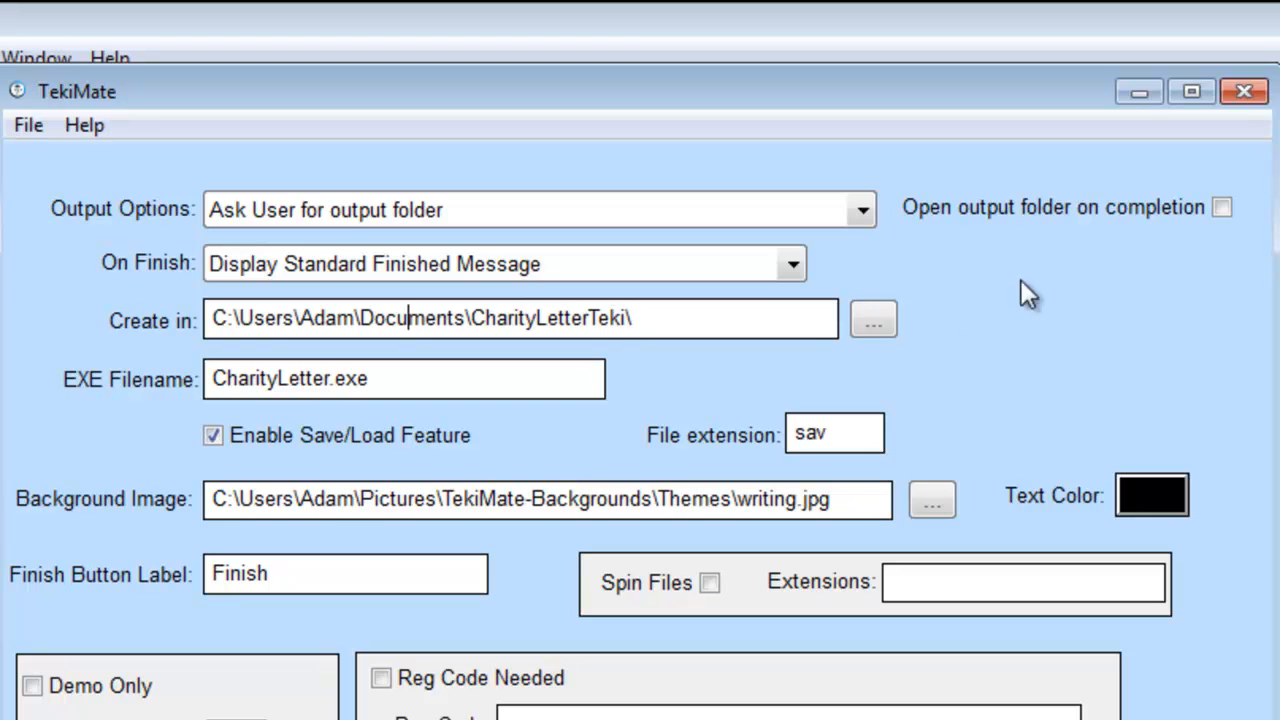
{"action": "left_click", "coordinate": [878, 322]}
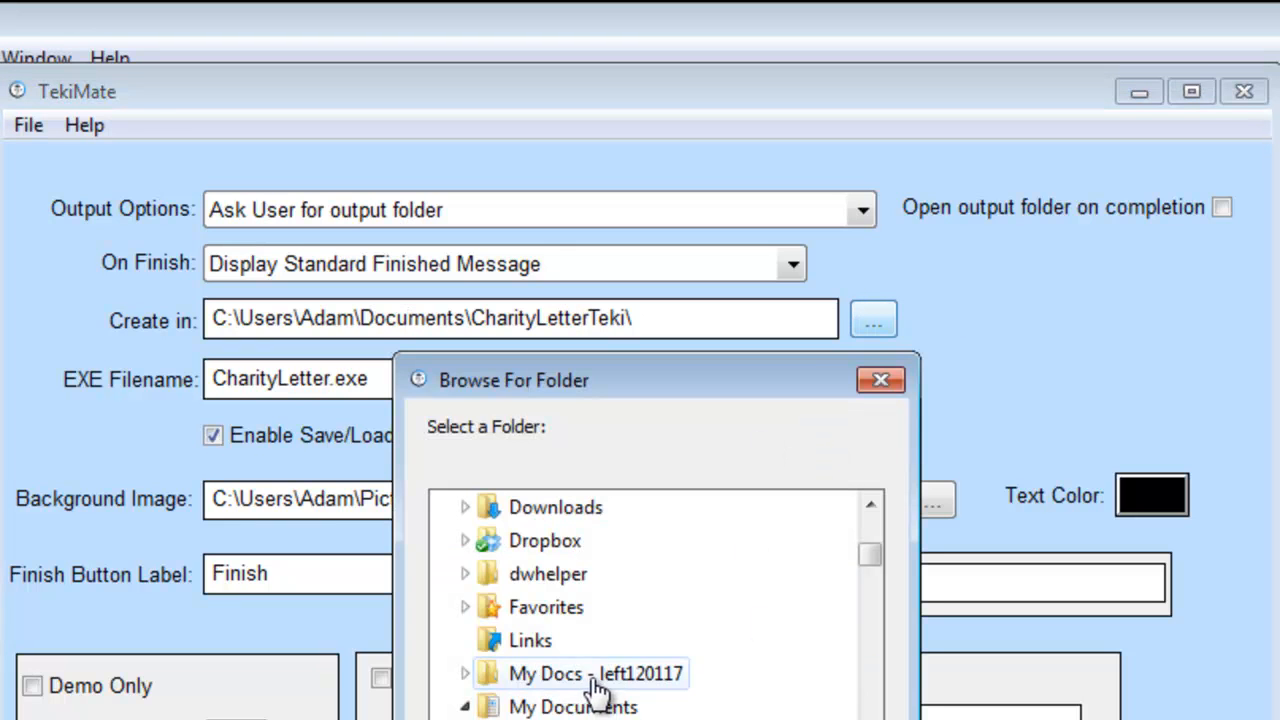
{"action": "key", "text": "Escape"}
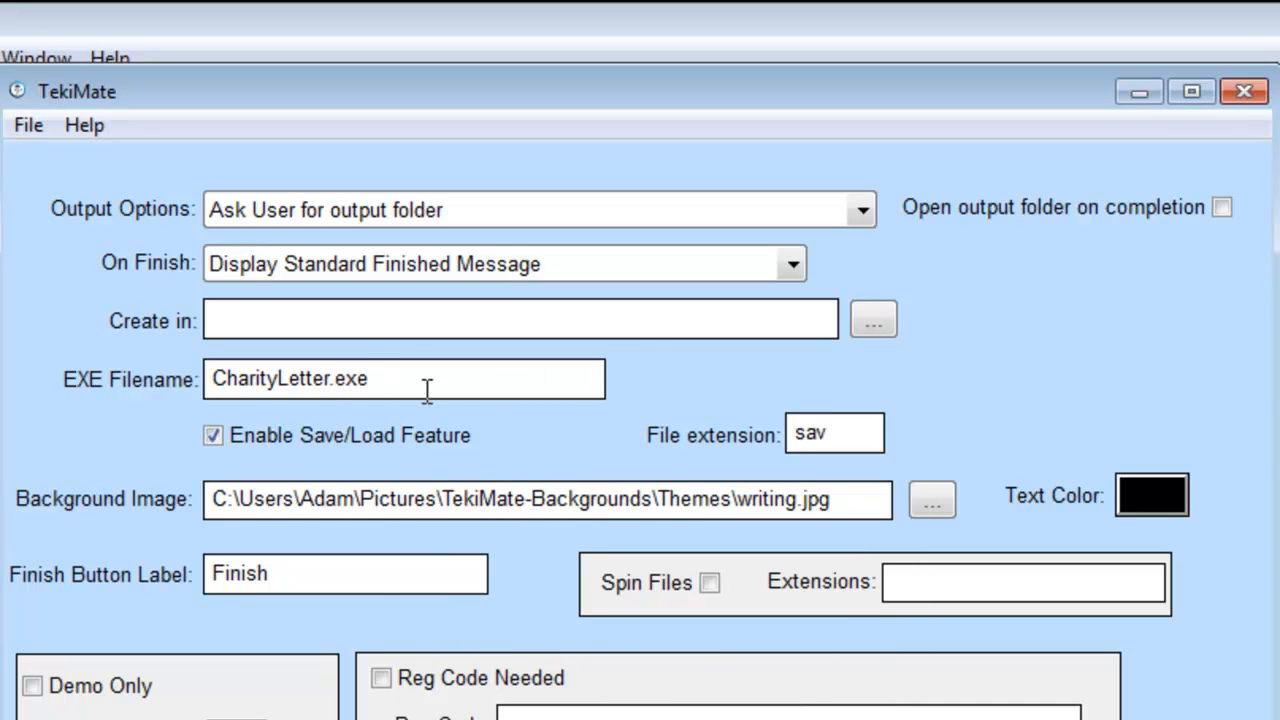
Review the EXE filename and the file extension used by the Save/Load feature
{"action": "left_click_drag", "start_coordinate": [425, 378], "coordinate": [218, 386]}
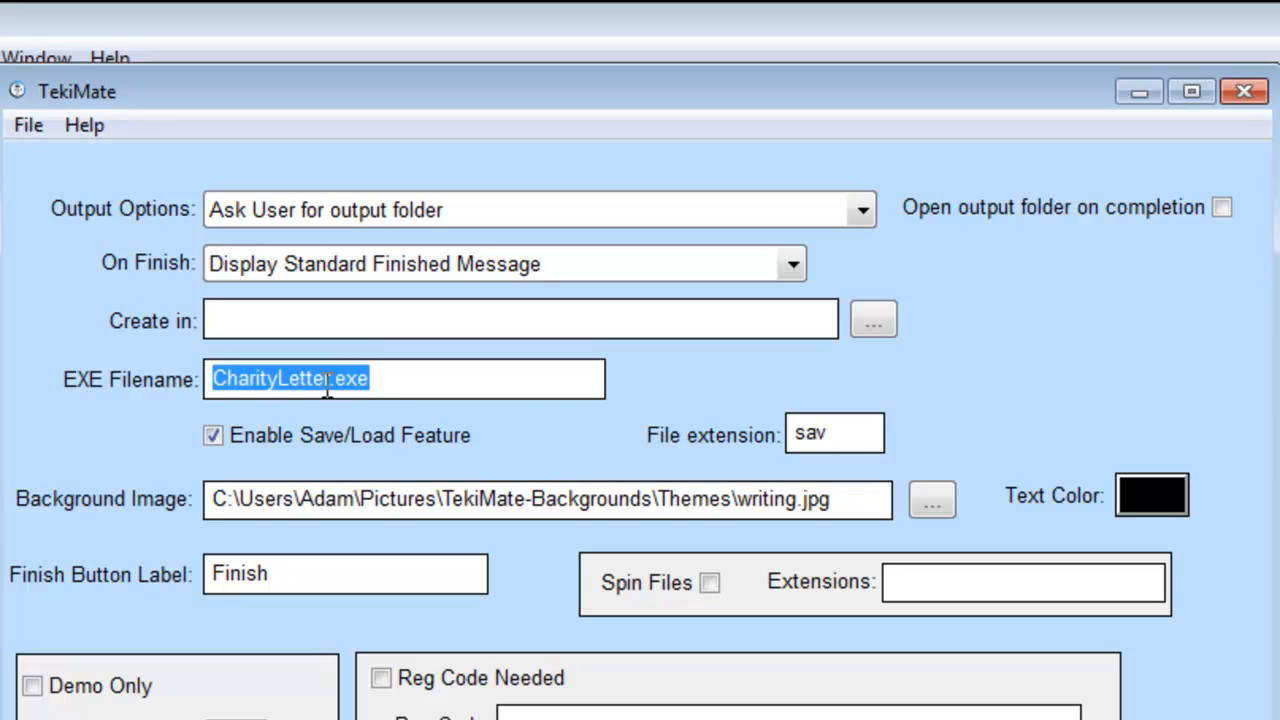
{"action": "left_click", "coordinate": [390, 373]}
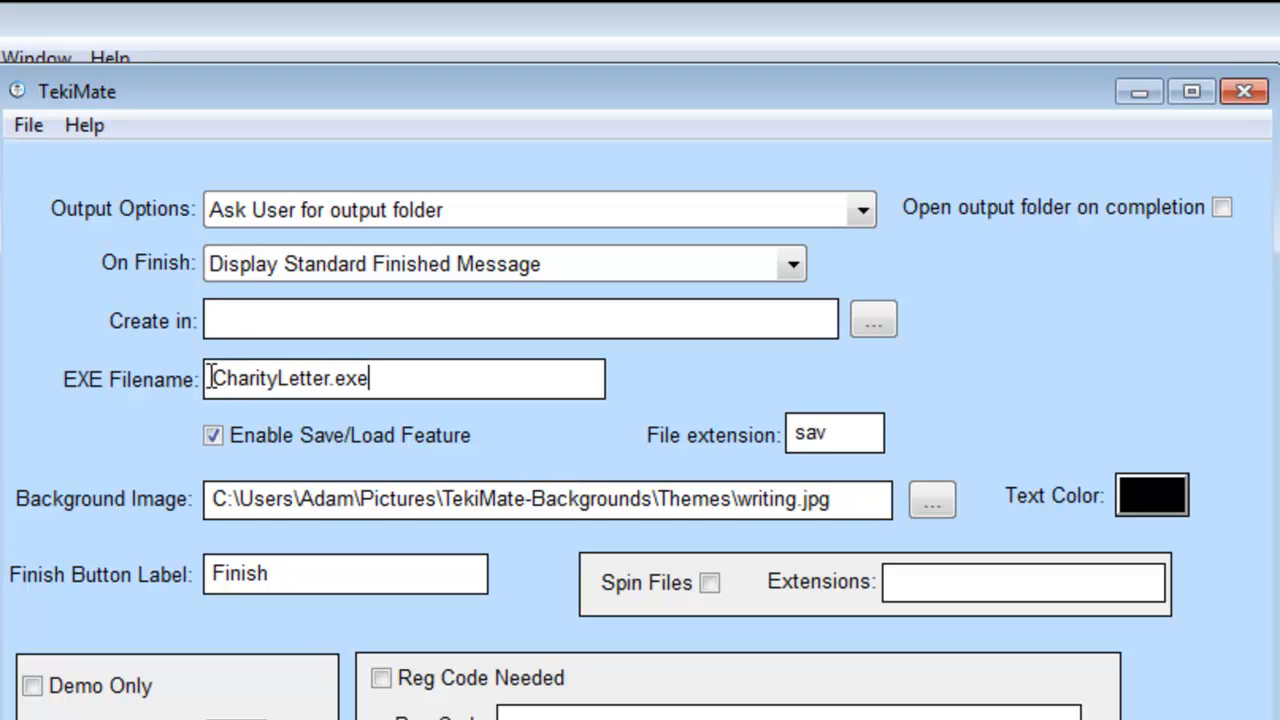
{"action": "left_click_drag", "start_coordinate": [210, 378], "coordinate": [332, 397]}
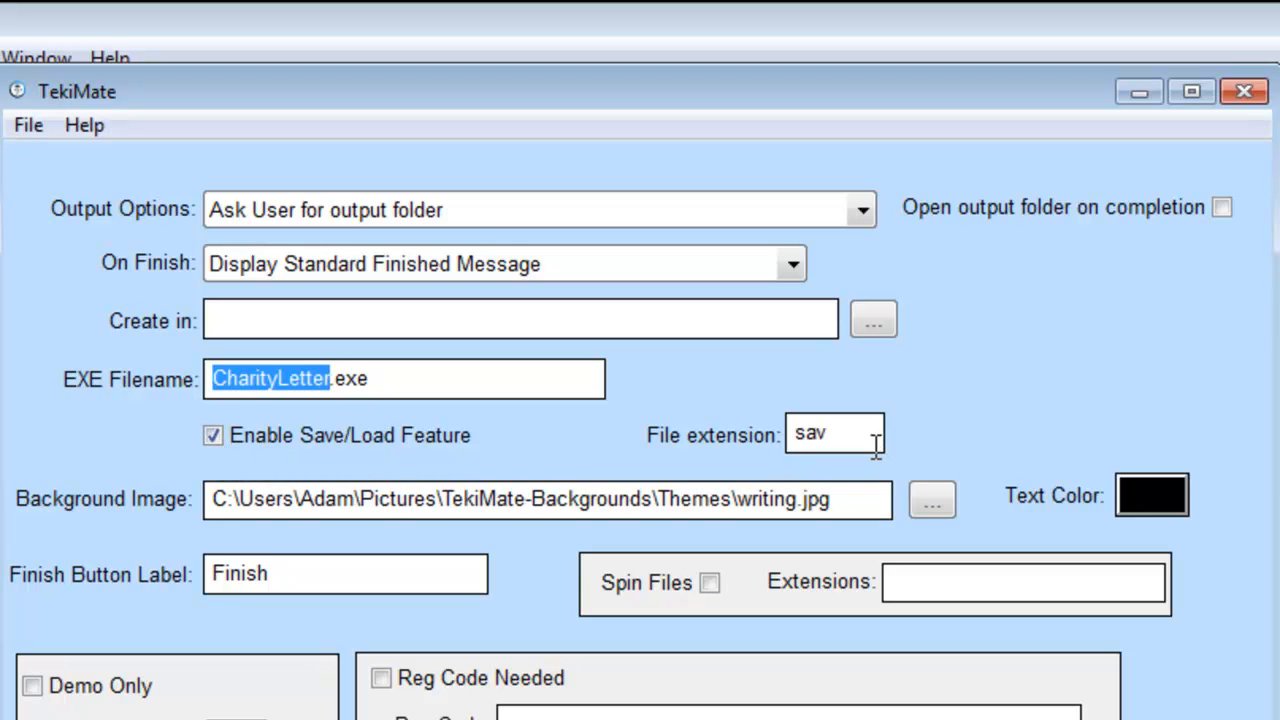
{"action": "left_click", "coordinate": [829, 418]}
{"action": "left_click_drag", "start_coordinate": [829, 418], "coordinate": [771, 423]}
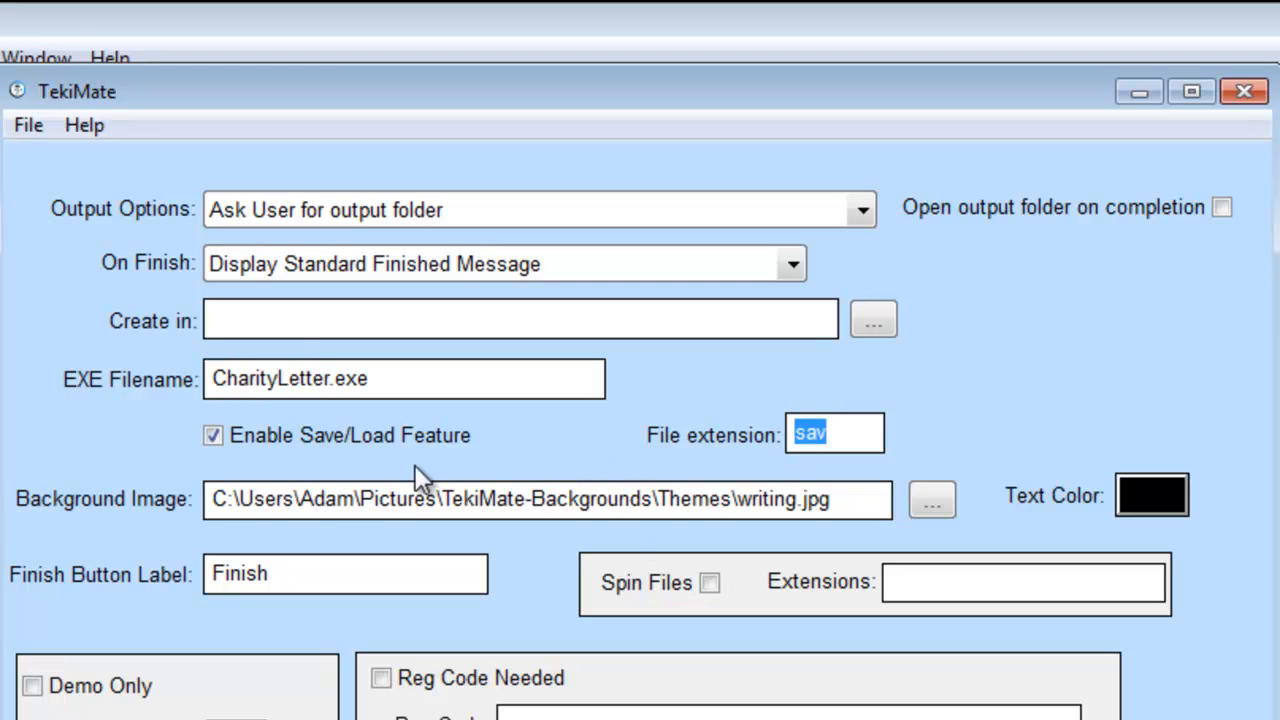
Browse for the background image and choose the writing picture from the Themes folder
{"action": "left_click_drag", "start_coordinate": [215, 505], "coordinate": [830, 503]}
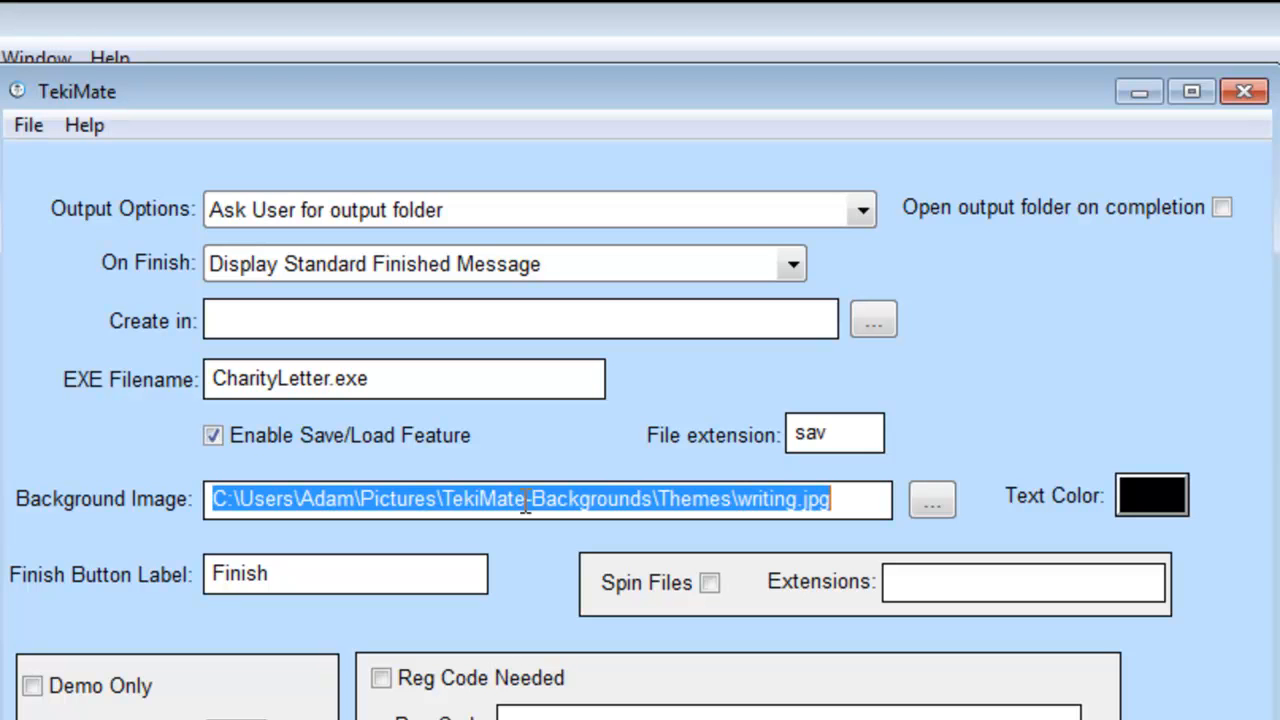
{"action": "left_click", "coordinate": [930, 502]}
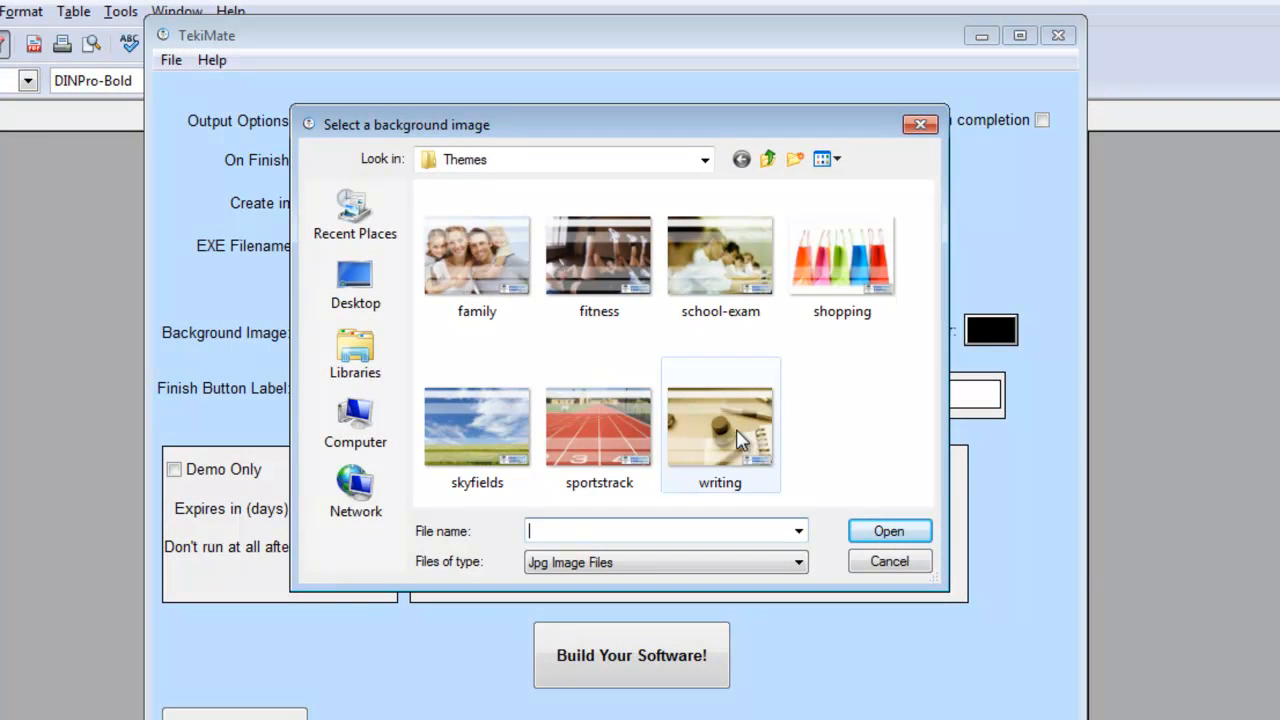
{"action": "left_click", "coordinate": [737, 445]}
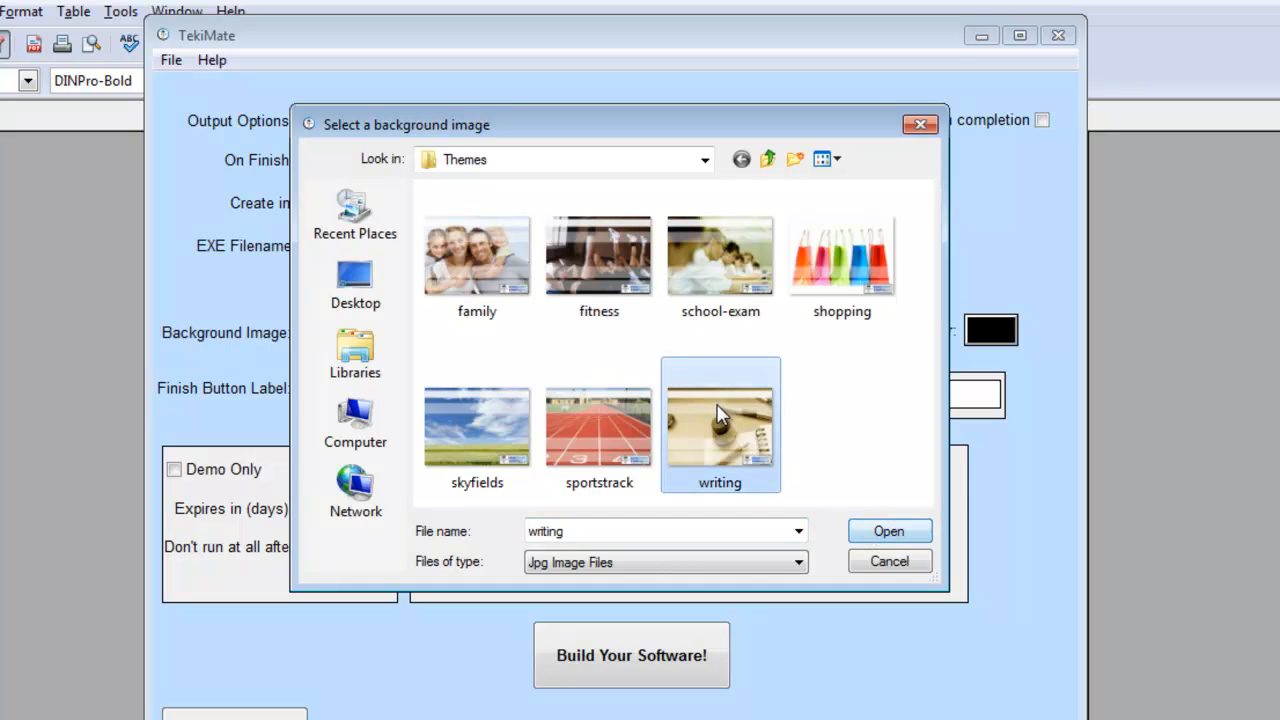
{"action": "left_click", "coordinate": [873, 531]}
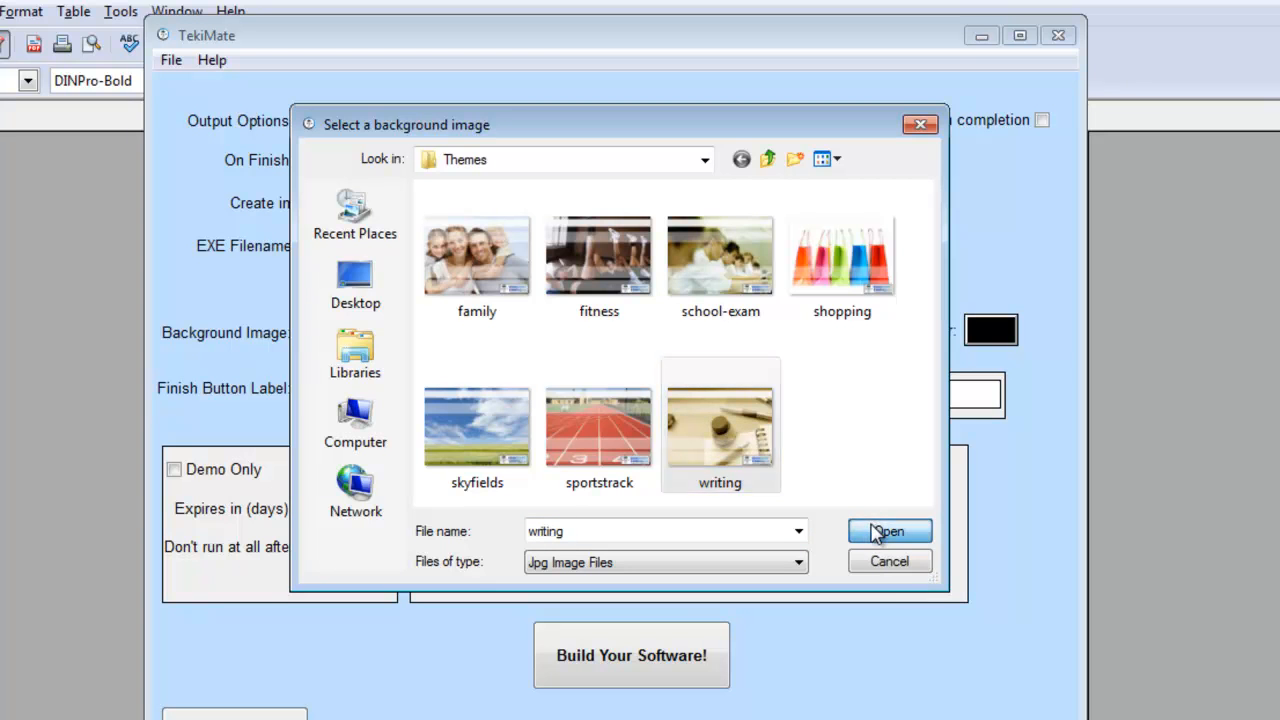
Set the text color to the very dark red among the basic colors
{"action": "left_click", "coordinate": [1004, 334]}
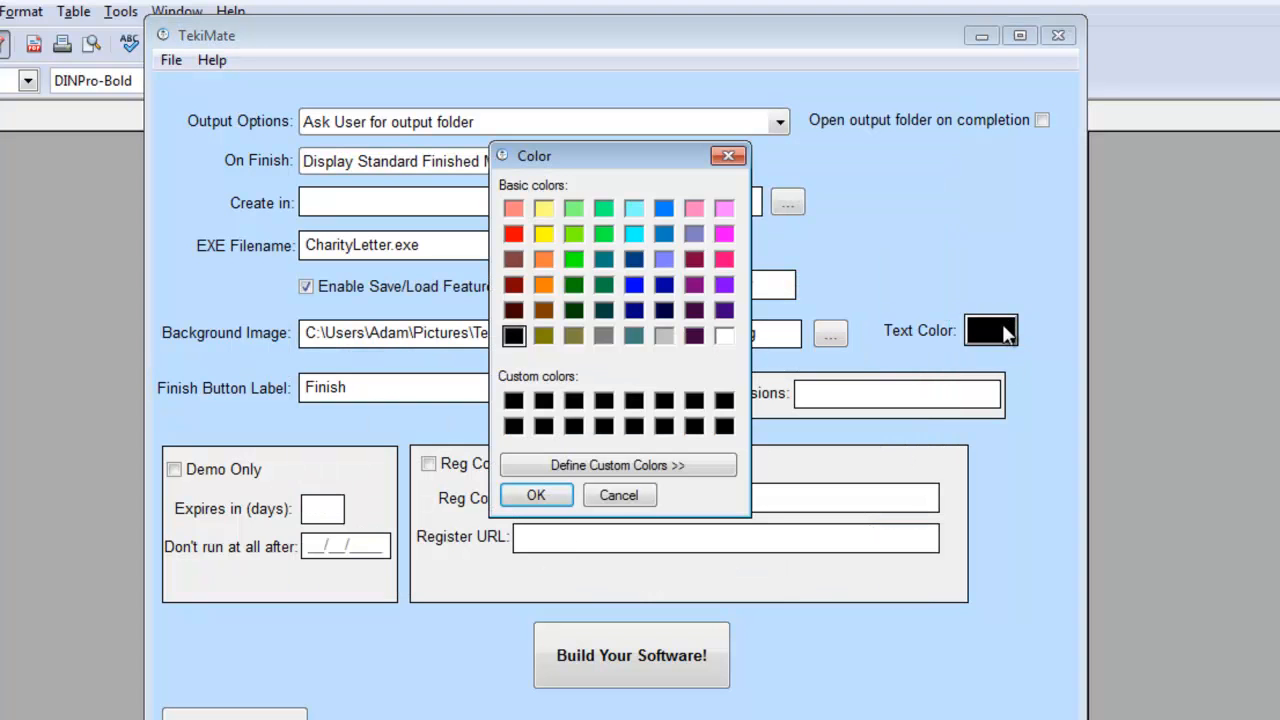
{"action": "left_click", "coordinate": [513, 310]}
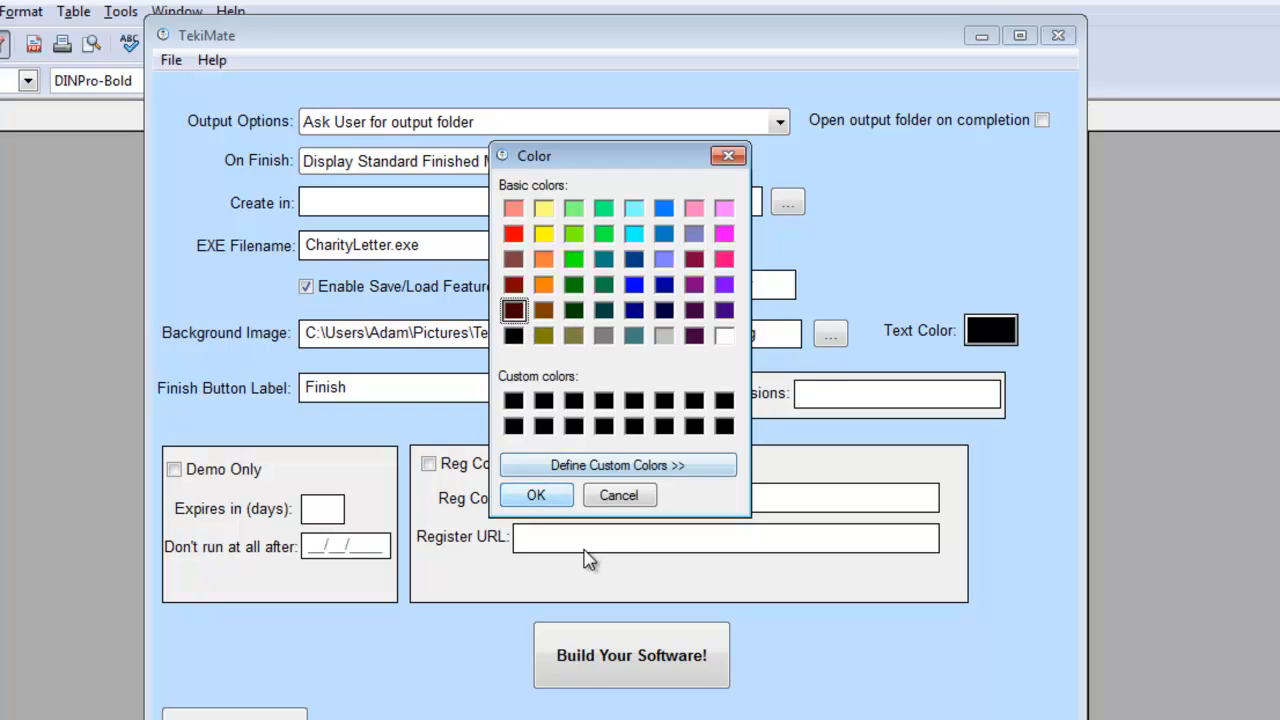
{"action": "left_click", "coordinate": [543, 496]}
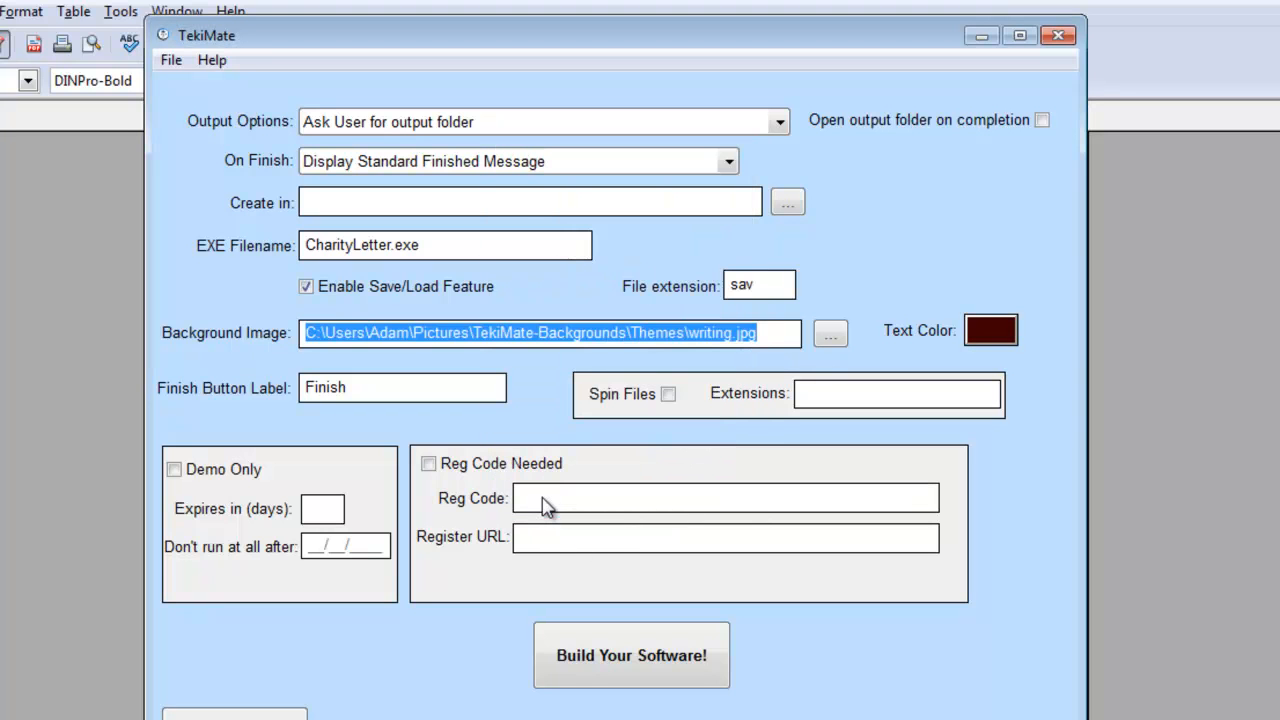
Set the finish button label to "Create Letter"
{"action": "left_click", "coordinate": [375, 391]}
{"action": "left_click_drag", "start_coordinate": [375, 391], "coordinate": [296, 389]}
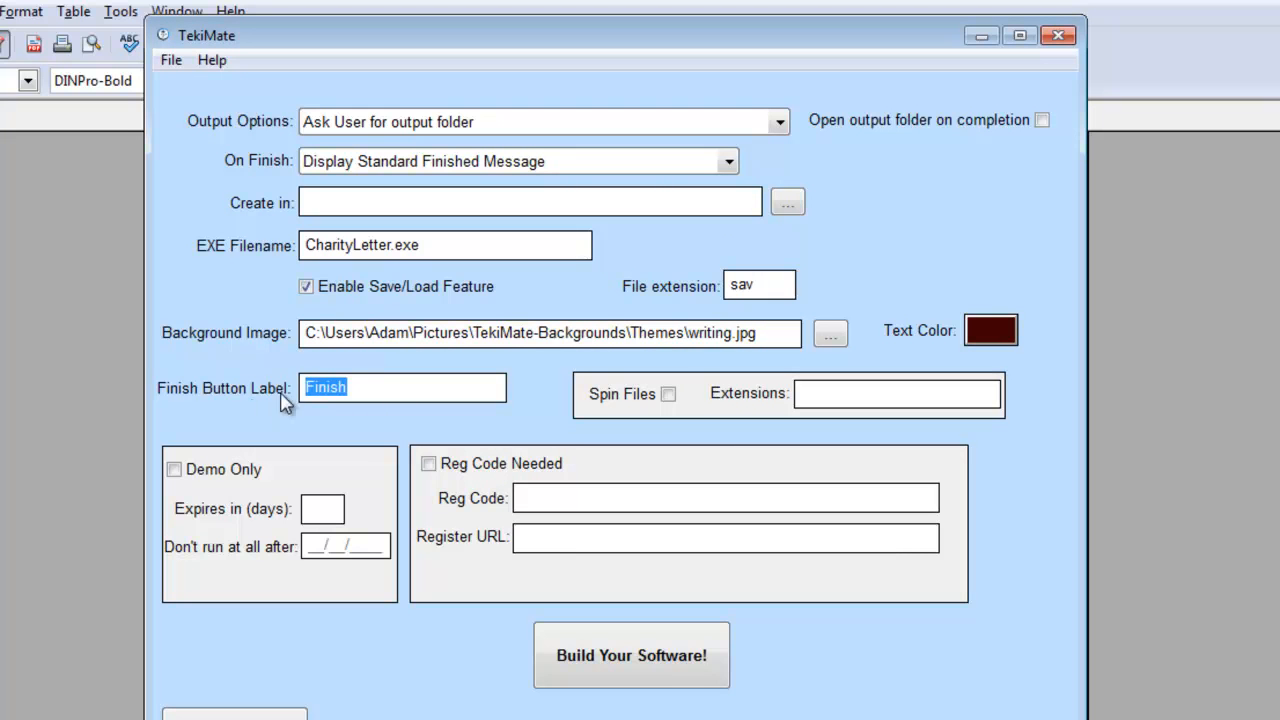
{"action": "left_click", "coordinate": [362, 388]}
{"action": "left_click_drag", "start_coordinate": [362, 388], "coordinate": [238, 386]}
{"action": "type", "text": "Create letter"}
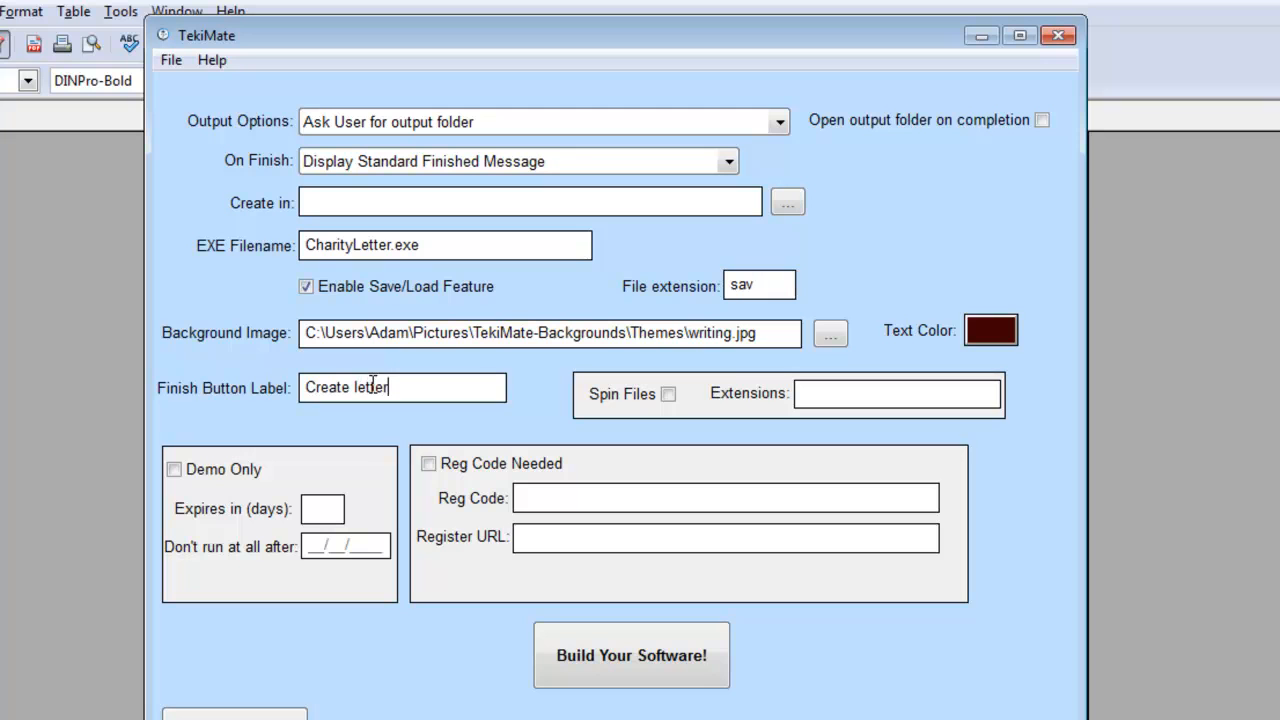
{"action": "left_click", "coordinate": [358, 386]}
{"action": "key", "text": "BackSpace"}
{"action": "type", "text": "L"}
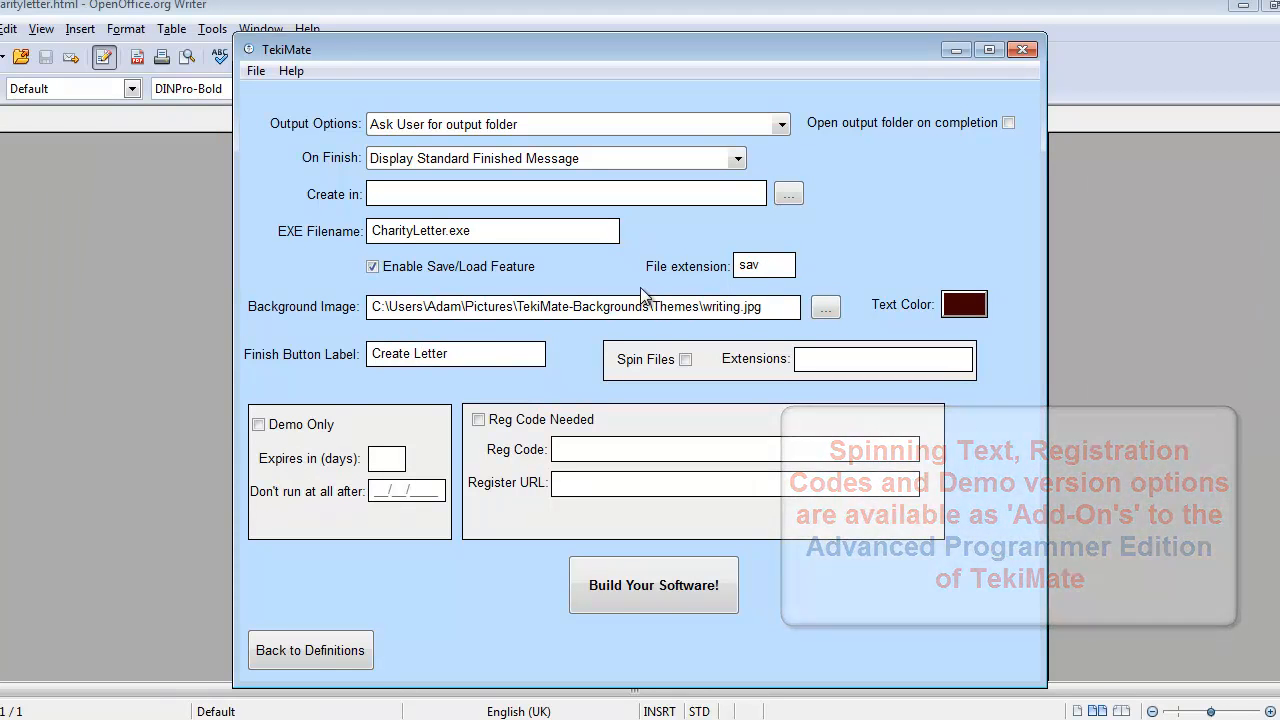
Build the software and launch the resulting CharityLetter application from the TekiCharityLetter folder
{"action": "left_click", "coordinate": [659, 588]}
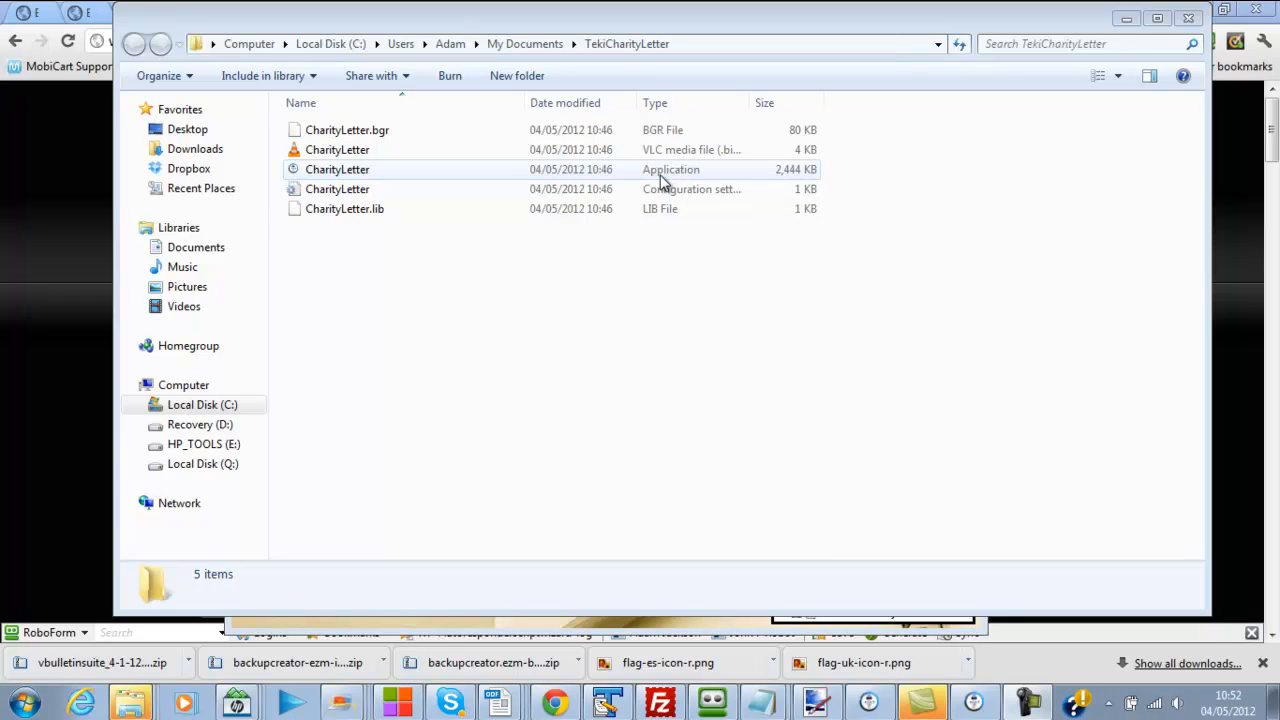
{"action": "double_click", "coordinate": [546, 176]}
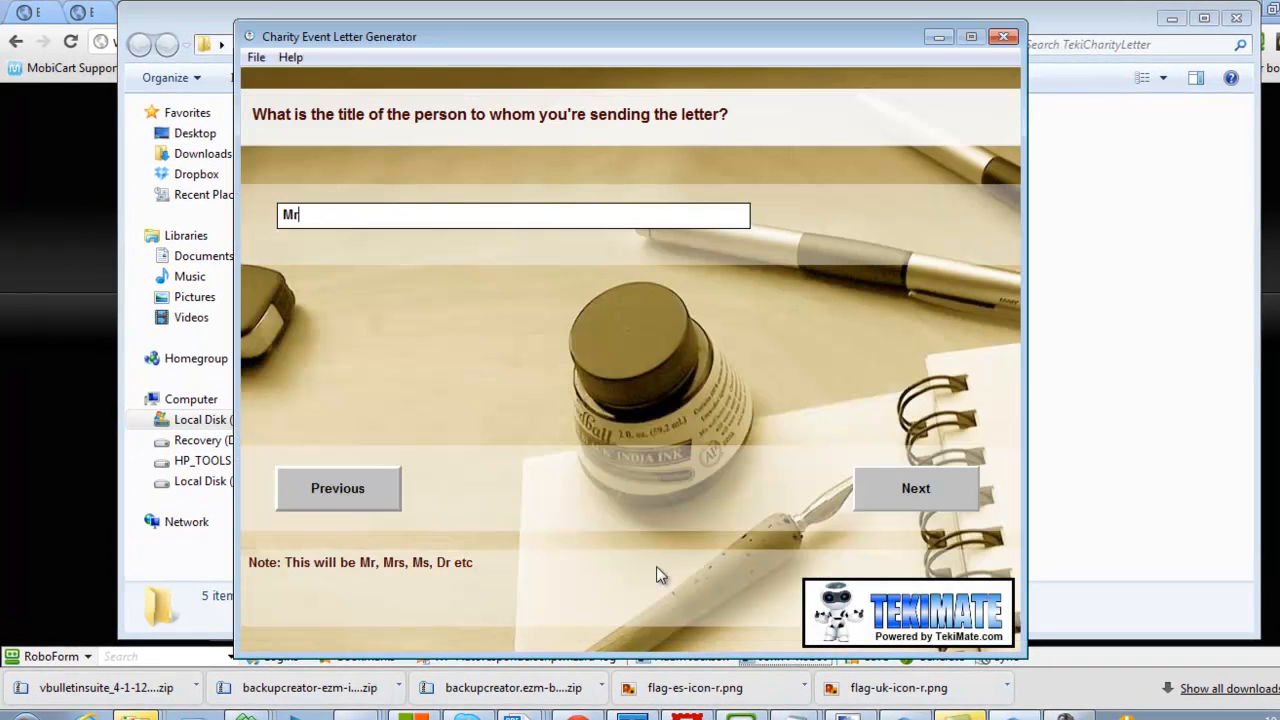
Answer the recipient questions with the title Mr, the person's name, and the full postal address including county and postcode
{"action": "left_click", "coordinate": [342, 220]}
{"action": "left_click", "coordinate": [941, 496]}
{"action": "left_click", "coordinate": [941, 496]}
{"action": "left_click", "coordinate": [941, 496]}
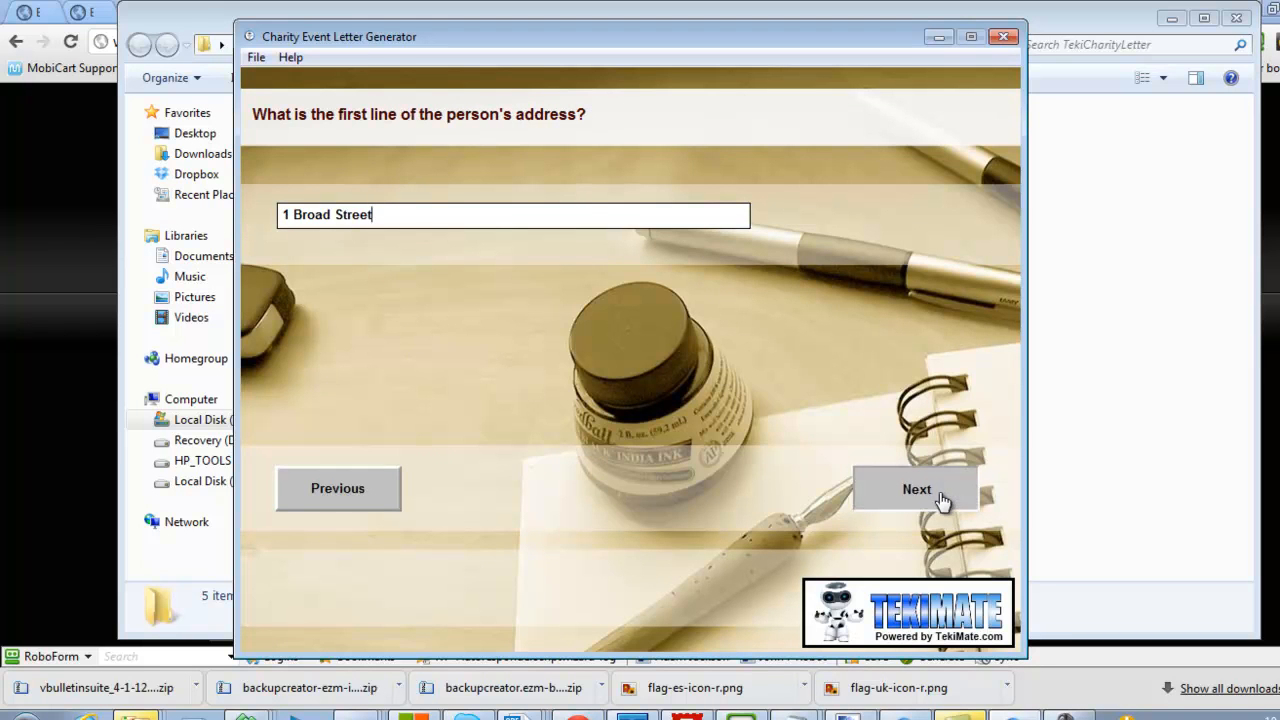
{"action": "left_click", "coordinate": [941, 496]}
{"action": "left_click", "coordinate": [941, 496]}
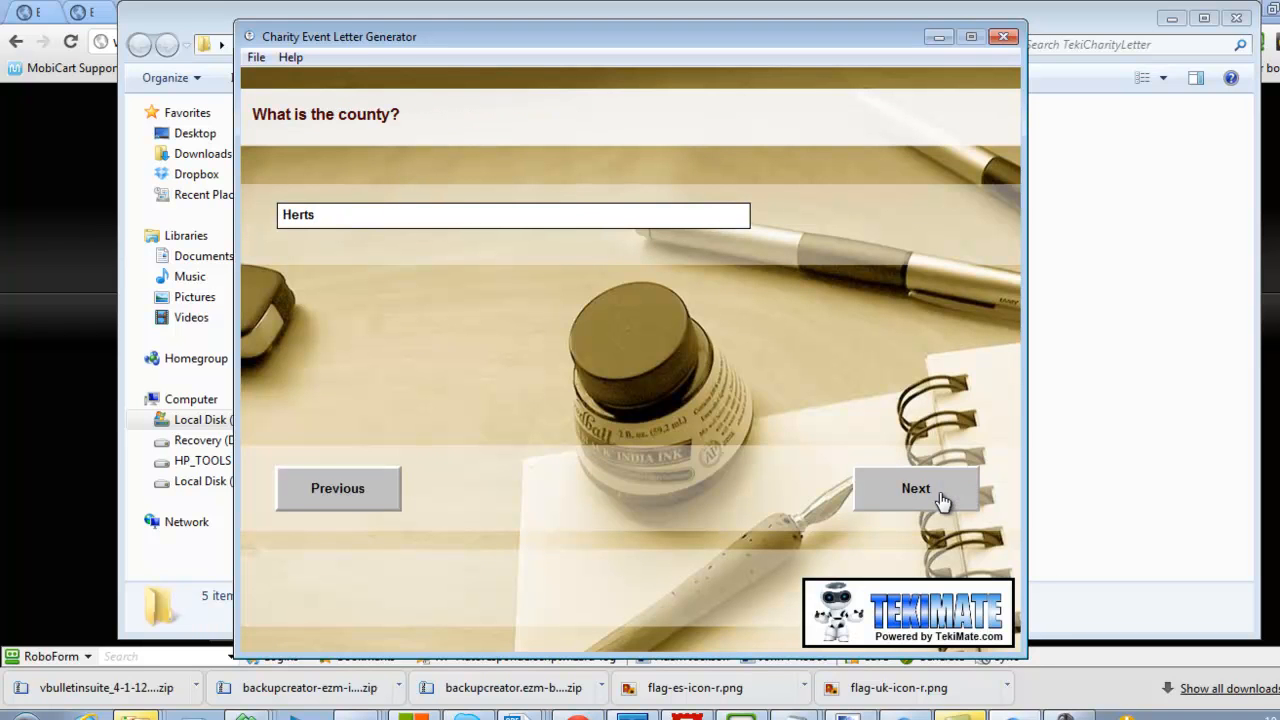
{"action": "left_click", "coordinate": [941, 496]}
{"action": "left_click", "coordinate": [941, 496]}
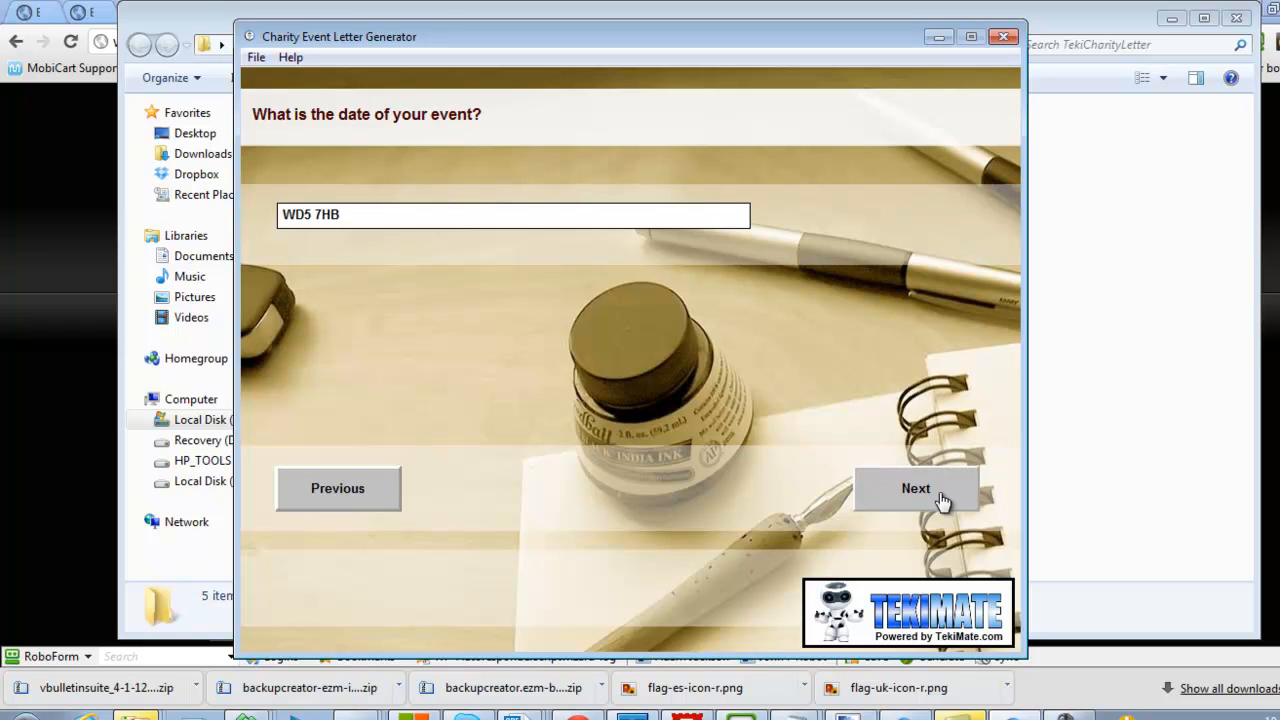
Enter the event details: 30th June 2012, "swimming 100 lengths of the school swimming pool", at "St Christopher's school"
{"action": "left_click", "coordinate": [941, 496]}
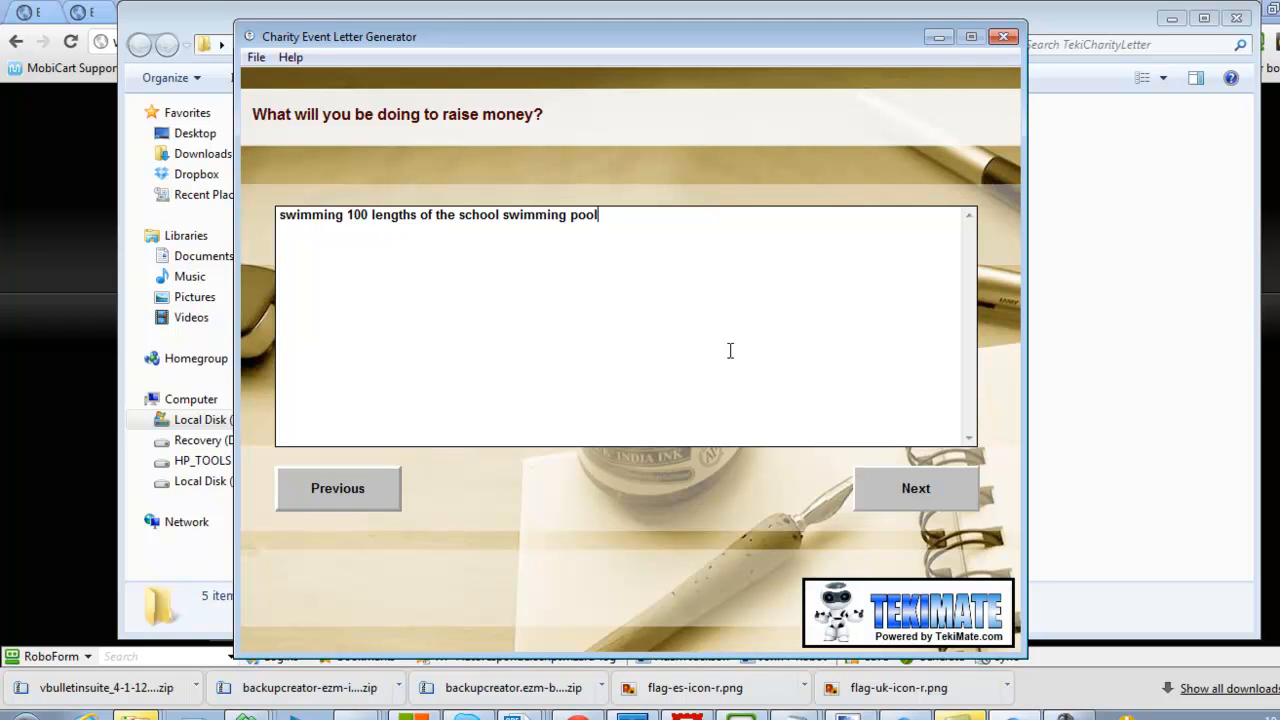
{"action": "left_click", "coordinate": [898, 503]}
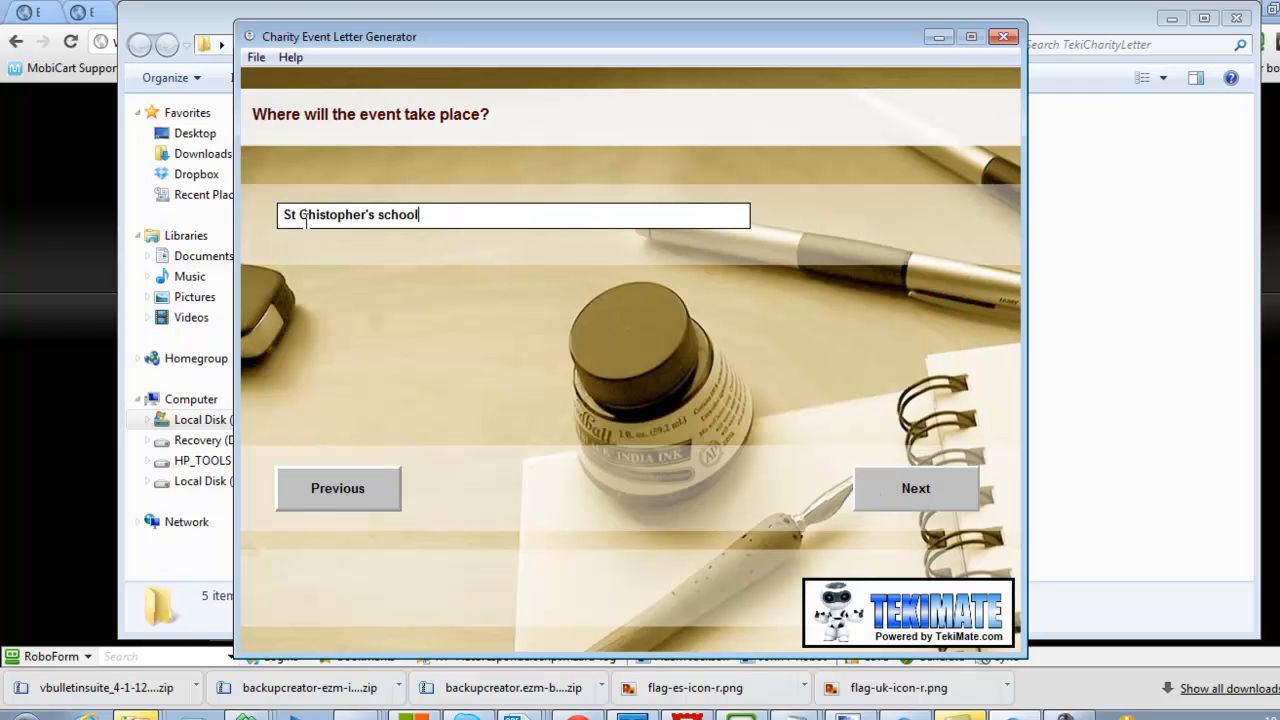
{"action": "left_click", "coordinate": [317, 219]}
{"action": "type", "text": "r"}
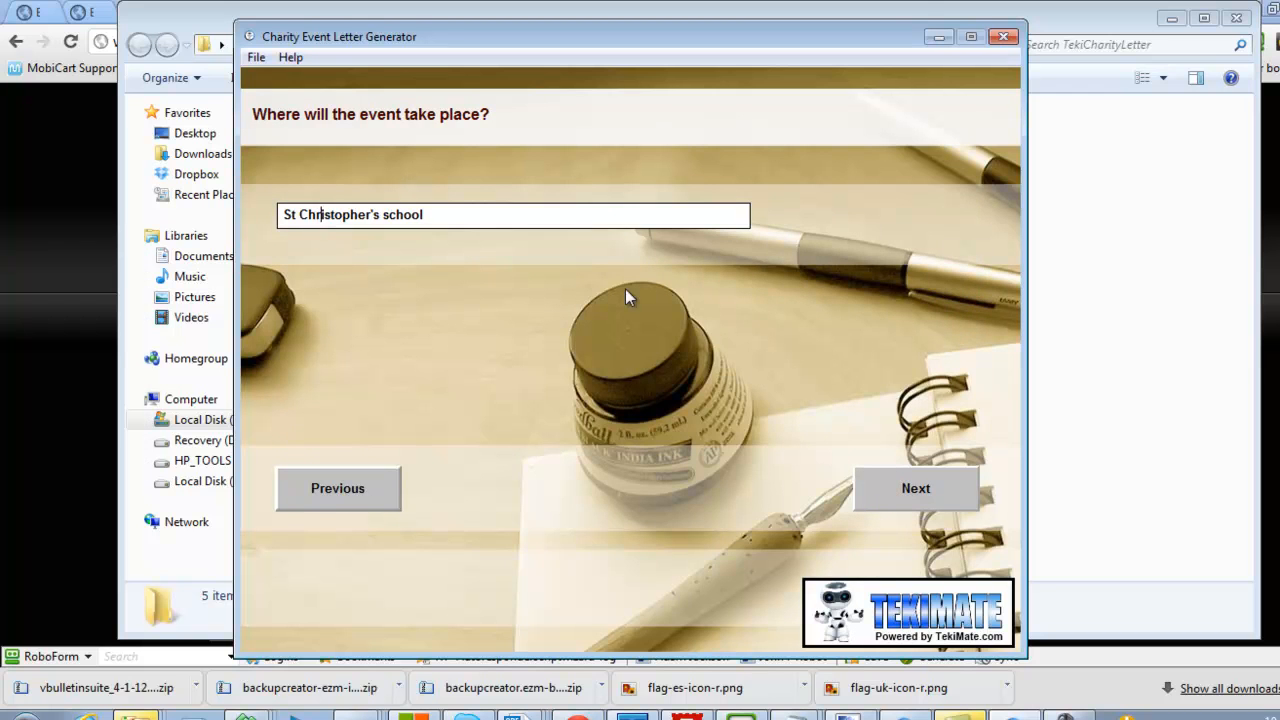
{"action": "left_click", "coordinate": [926, 496]}
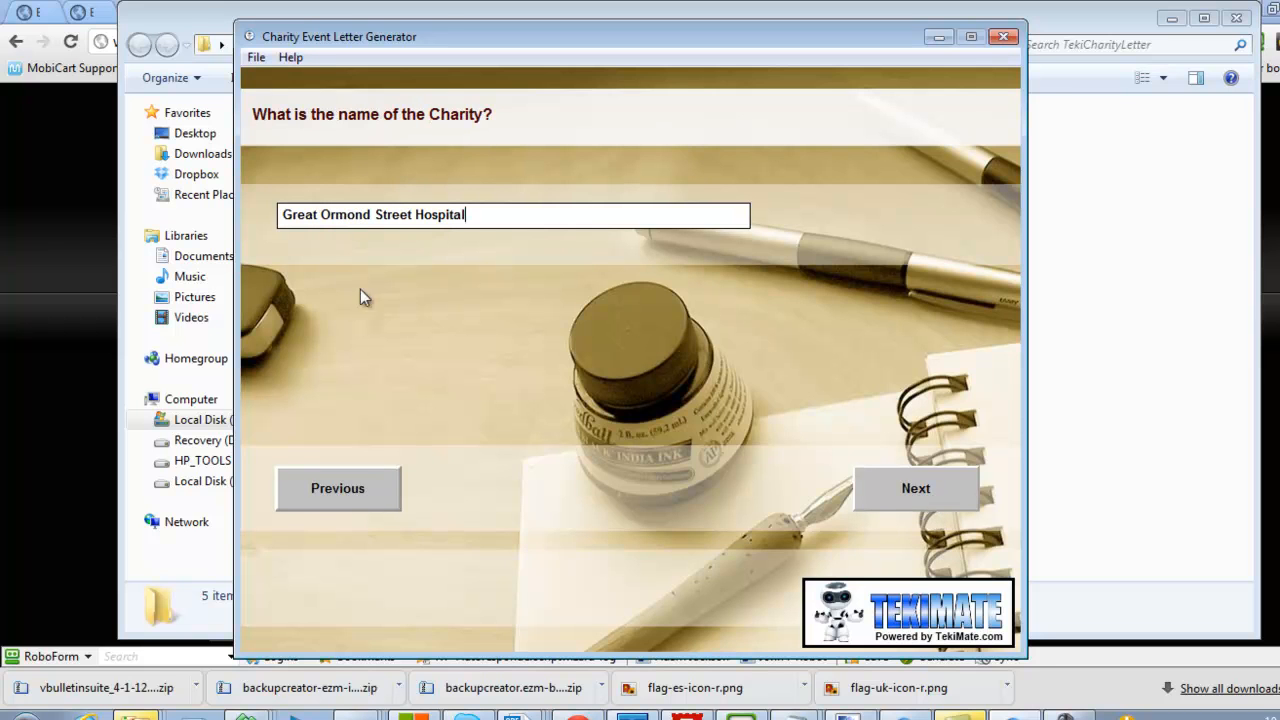
Enter Great Ormond Street Hospital as the charity, "a new heart monitor for the Baby Unit" as the funds' use, and £5,000 as the target
{"action": "left_click", "coordinate": [900, 489]}
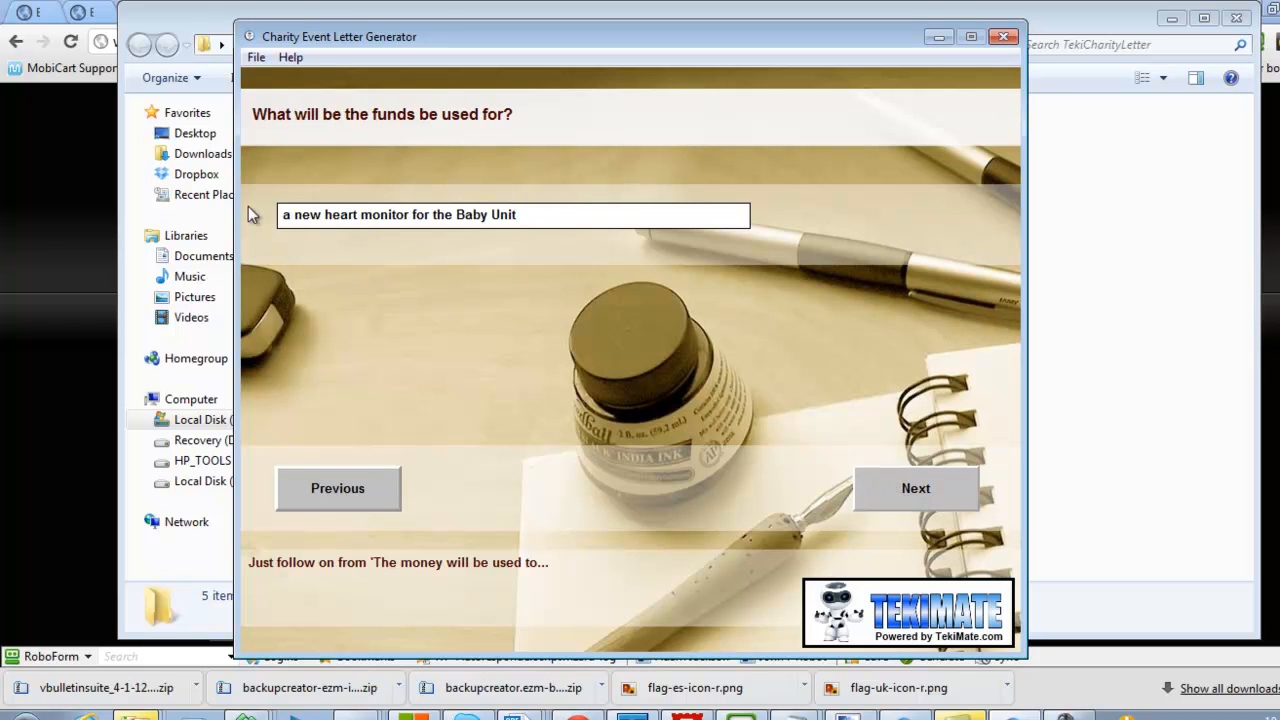
{"action": "left_click_drag", "start_coordinate": [533, 209], "coordinate": [238, 224]}
{"action": "left_click", "coordinate": [930, 505]}
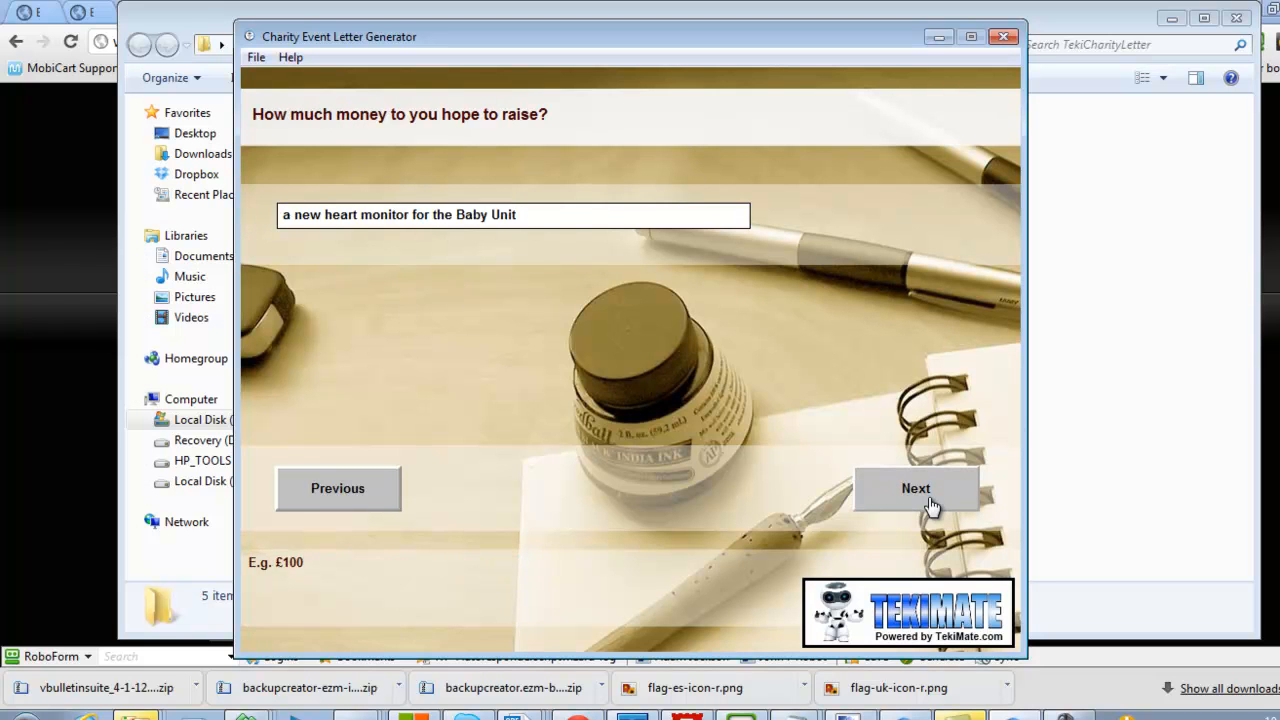
{"action": "left_click", "coordinate": [930, 505]}
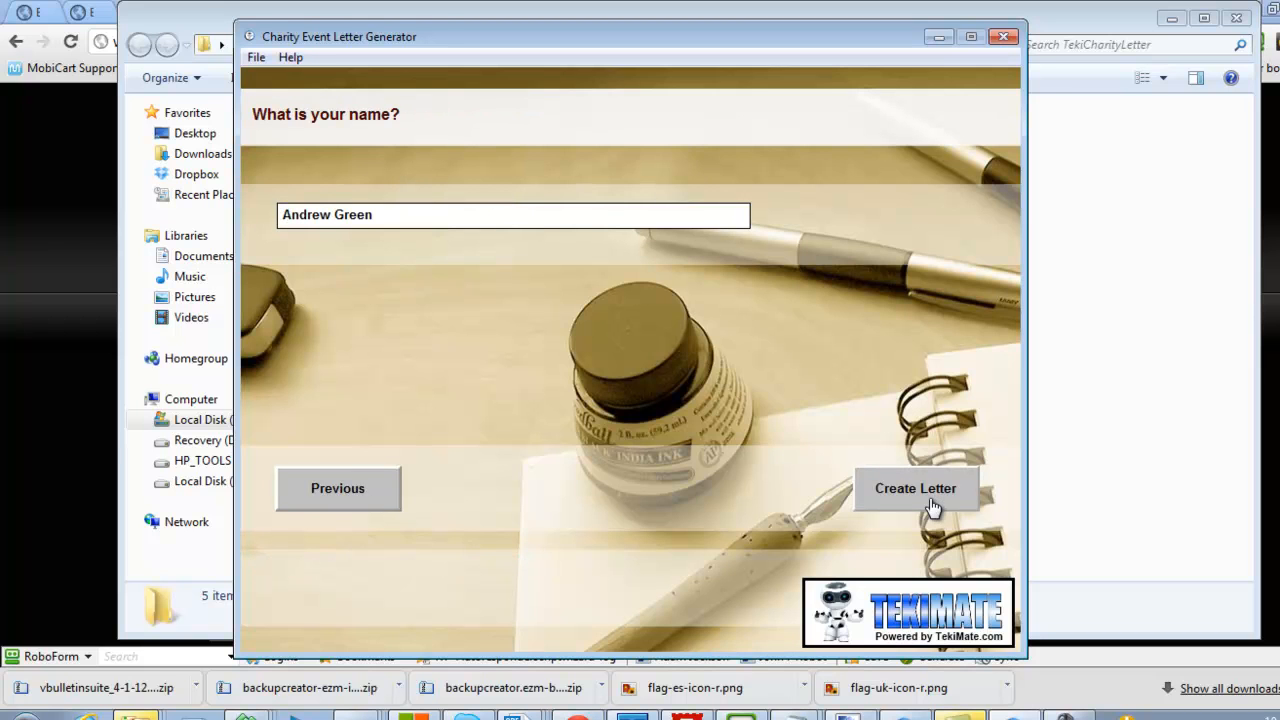
Enter the sender's name and create the letter in a new folder named "letterforcharity-" plus the recipient's name
{"action": "left_click", "coordinate": [930, 500]}
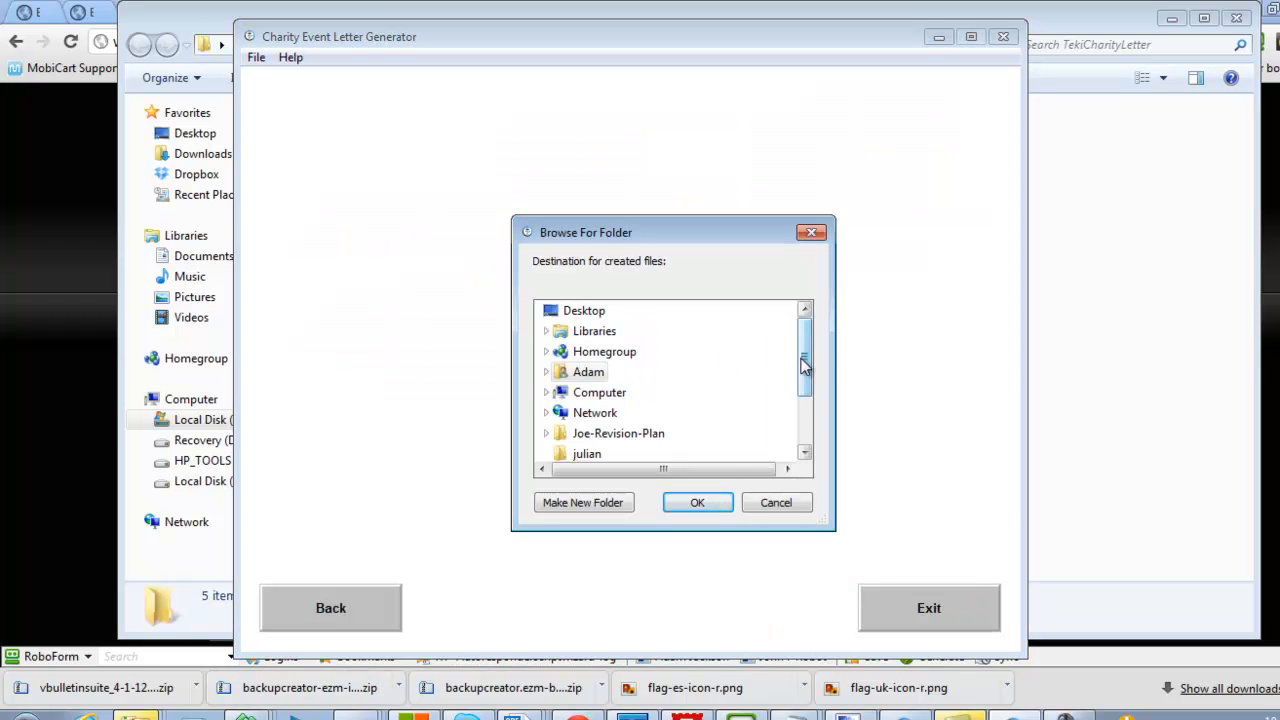
{"action": "left_click_drag", "start_coordinate": [806, 363], "coordinate": [811, 434]}
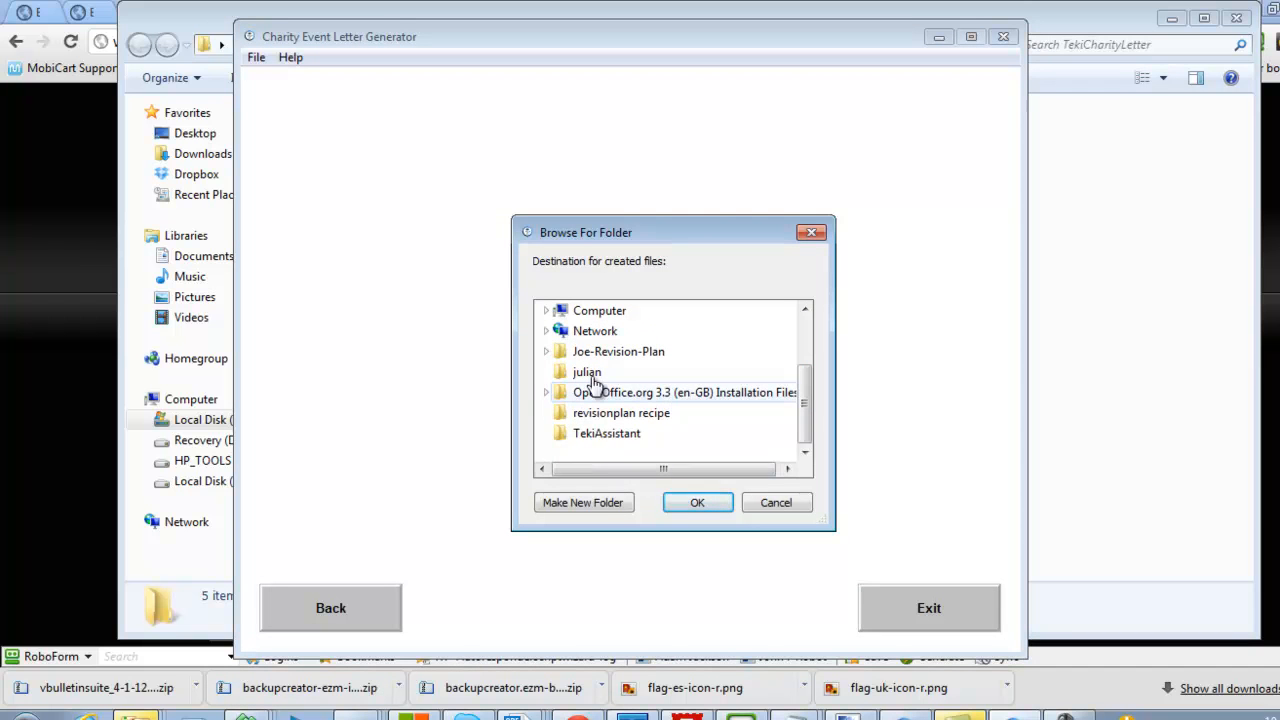
{"action": "left_click", "coordinate": [593, 502]}
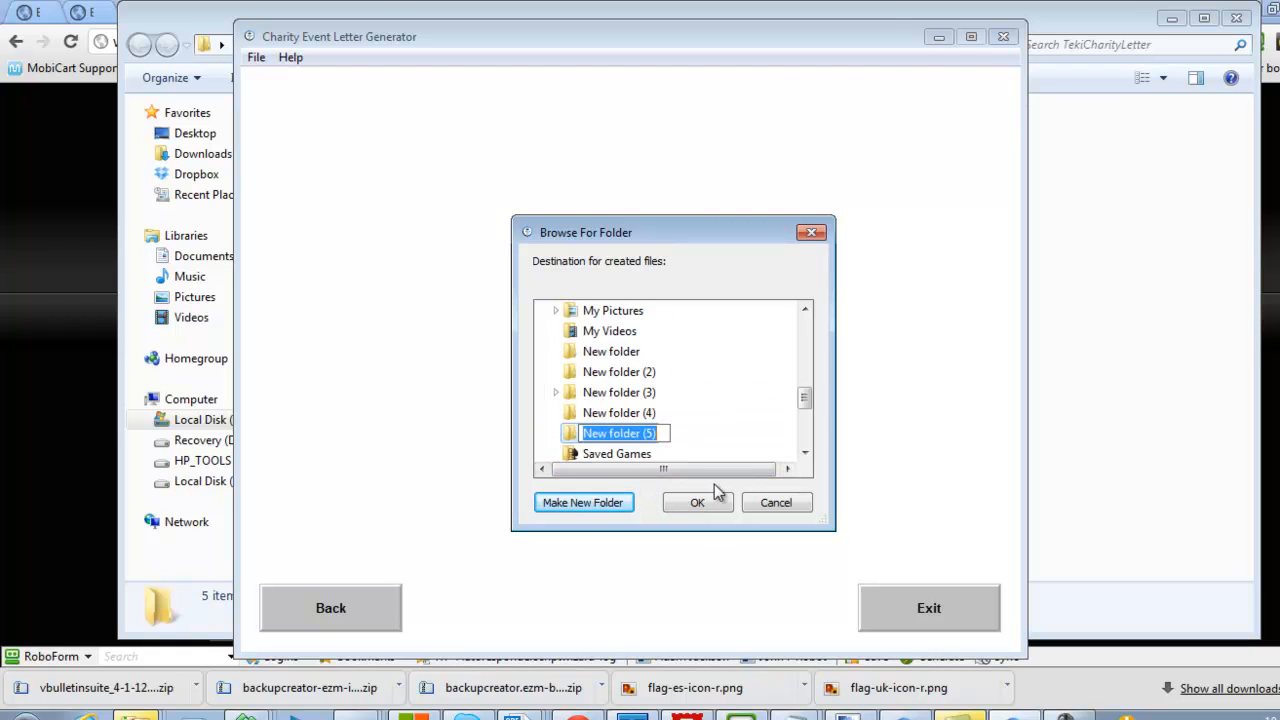
{"action": "type", "text": "letterforcharity-"}
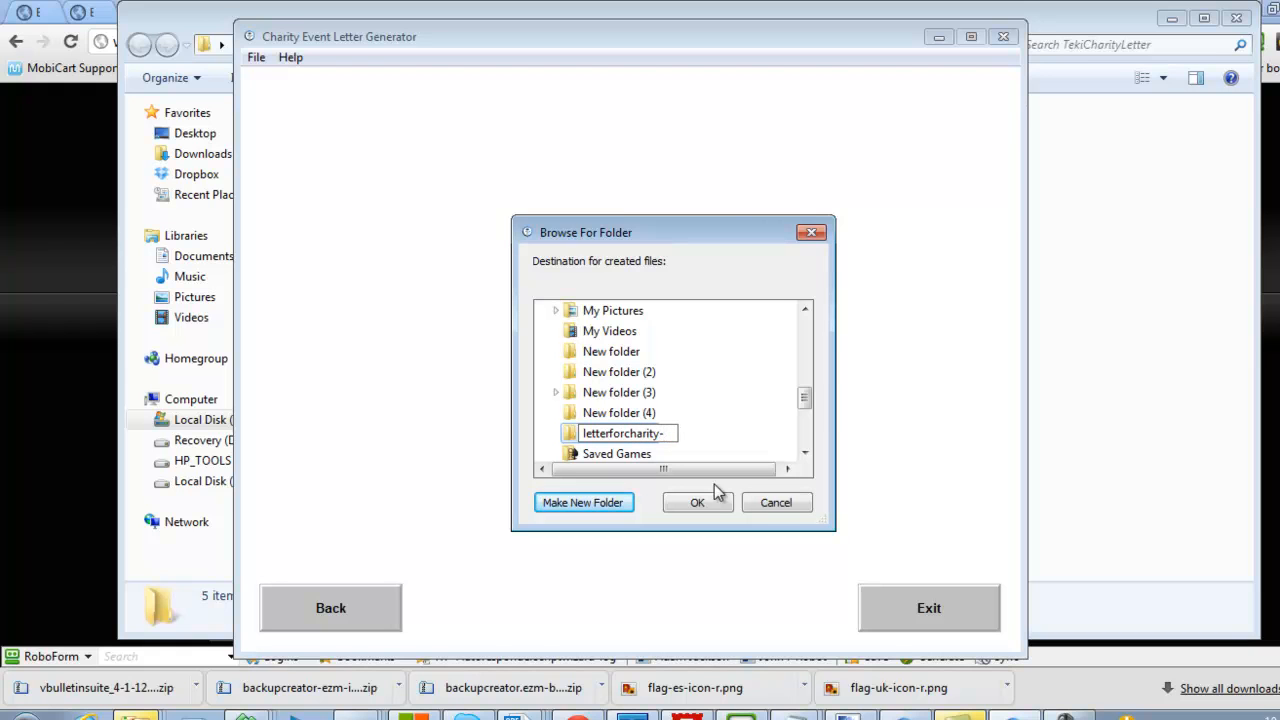
{"action": "type", "text": "johnASmith"}
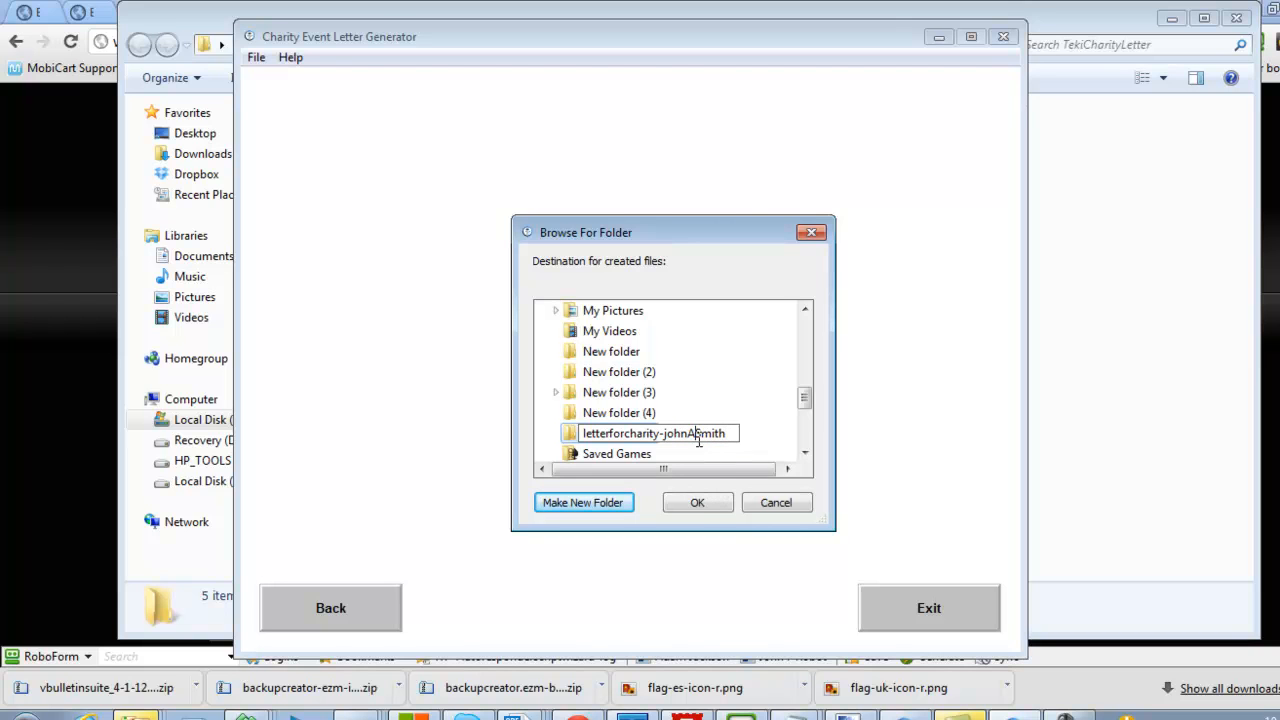
{"action": "left_click", "coordinate": [713, 503]}
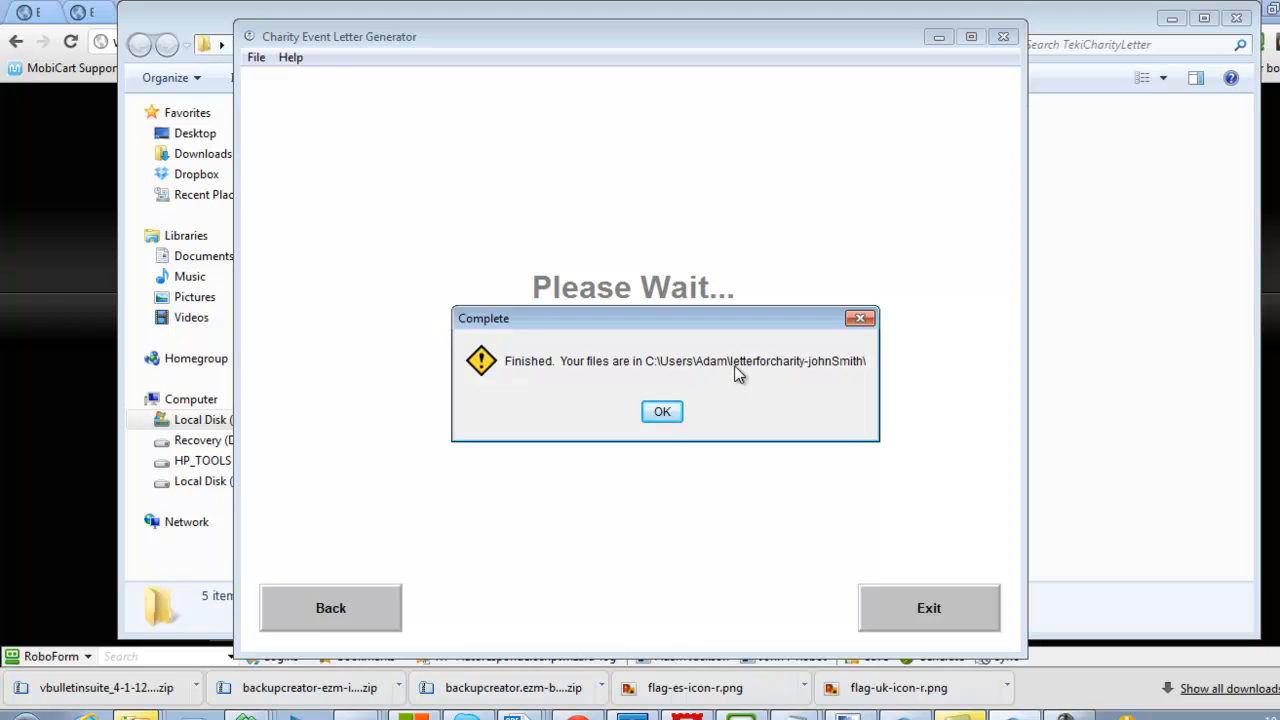
{"action": "left_click", "coordinate": [662, 411]}
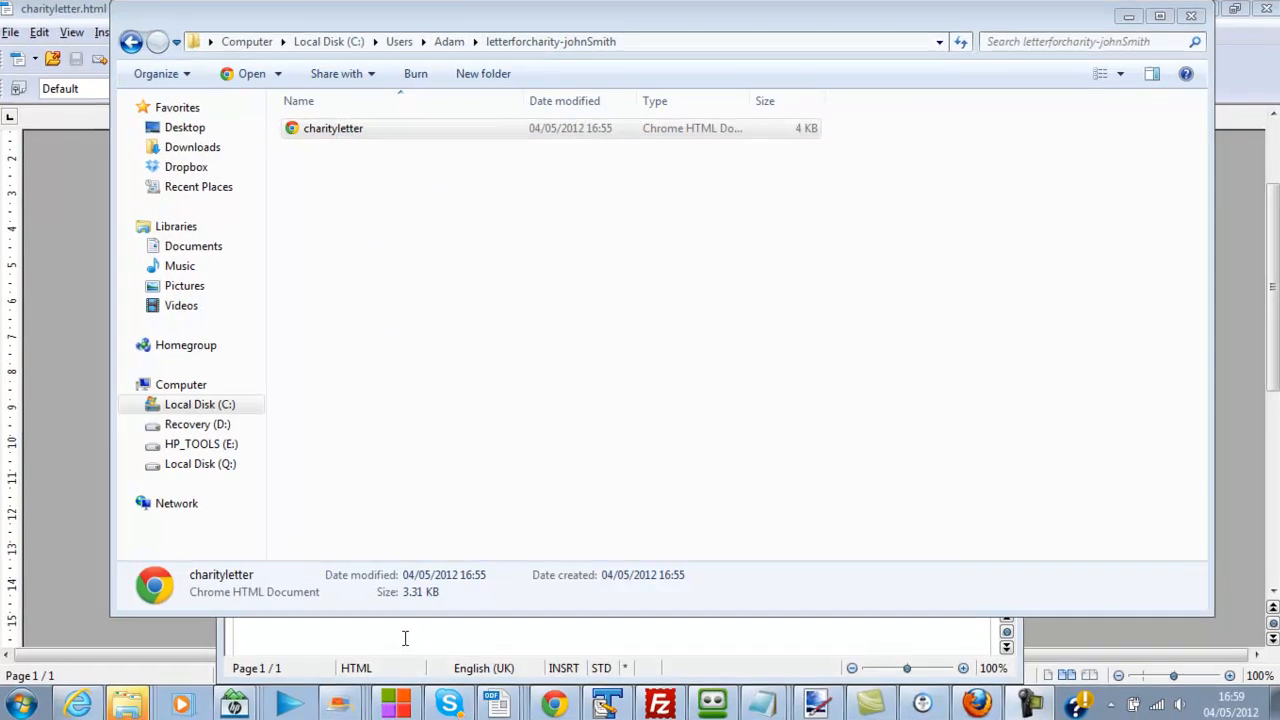
Switch to the generated charity letter in OpenOffice.org Writer and check the filled-in details
{"action": "left_click", "coordinate": [392, 646]}
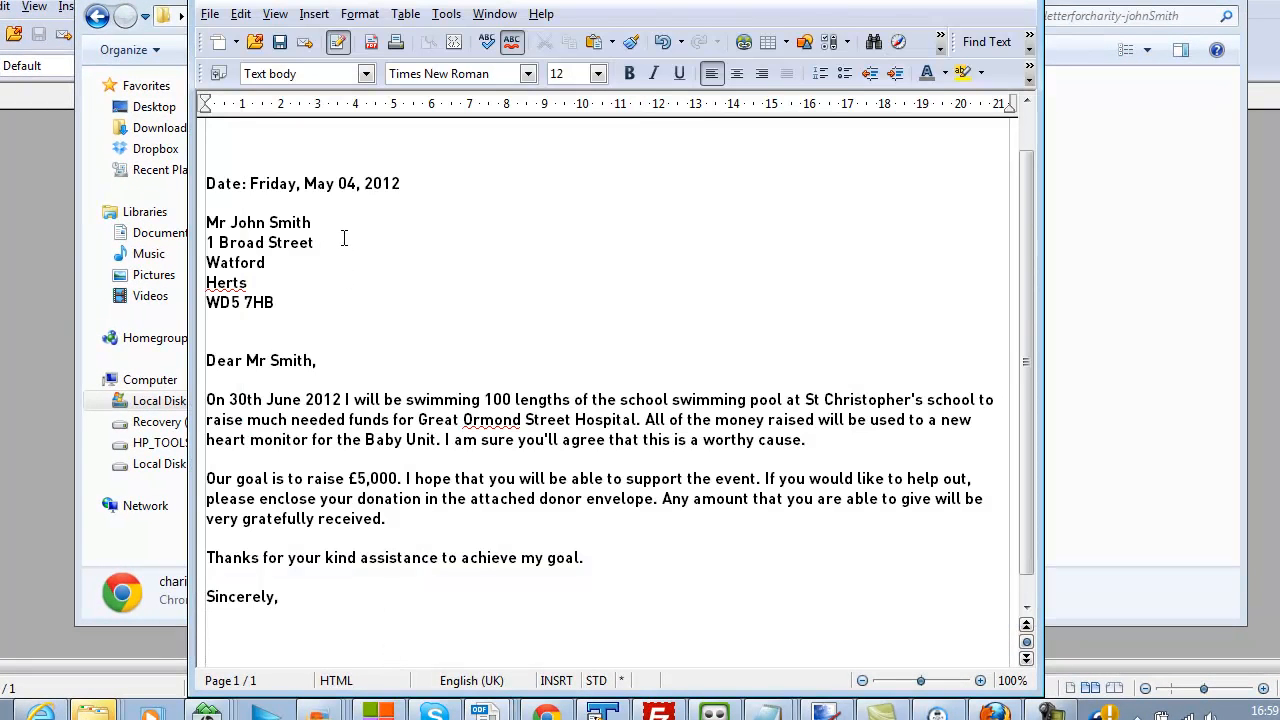